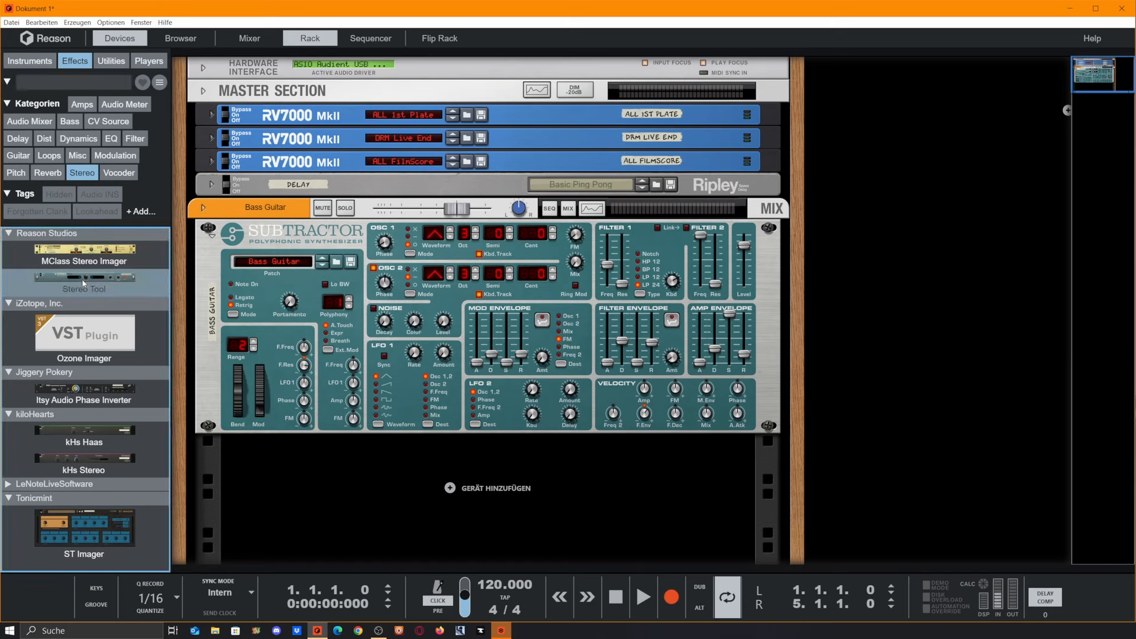
Step: Insert an MClass Stereo Imager into the rack below the Subtractor bass synth
{"action": "left_click", "coordinate": [93, 289]}
{"action": "left_click_drag", "start_coordinate": [92, 252], "coordinate": [558, 450]}
Step: Search the effects for "core" and insert the CoreReLation Phase Analyser below the Stereo Imager
{"action": "left_click", "coordinate": [79, 83]}
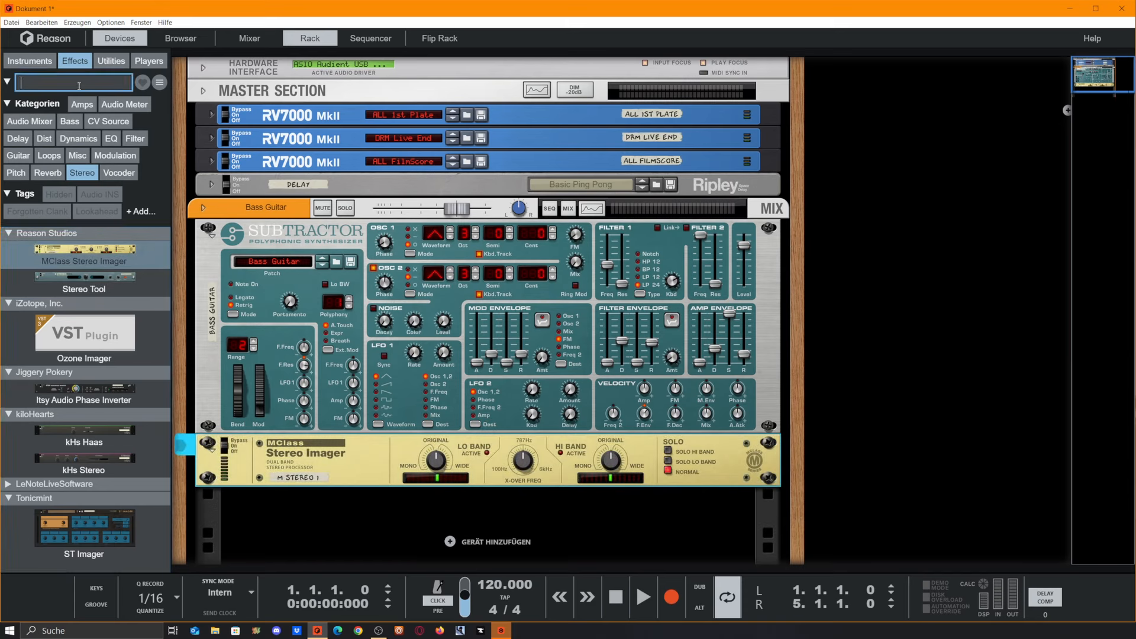
{"action": "type", "text": "core"}
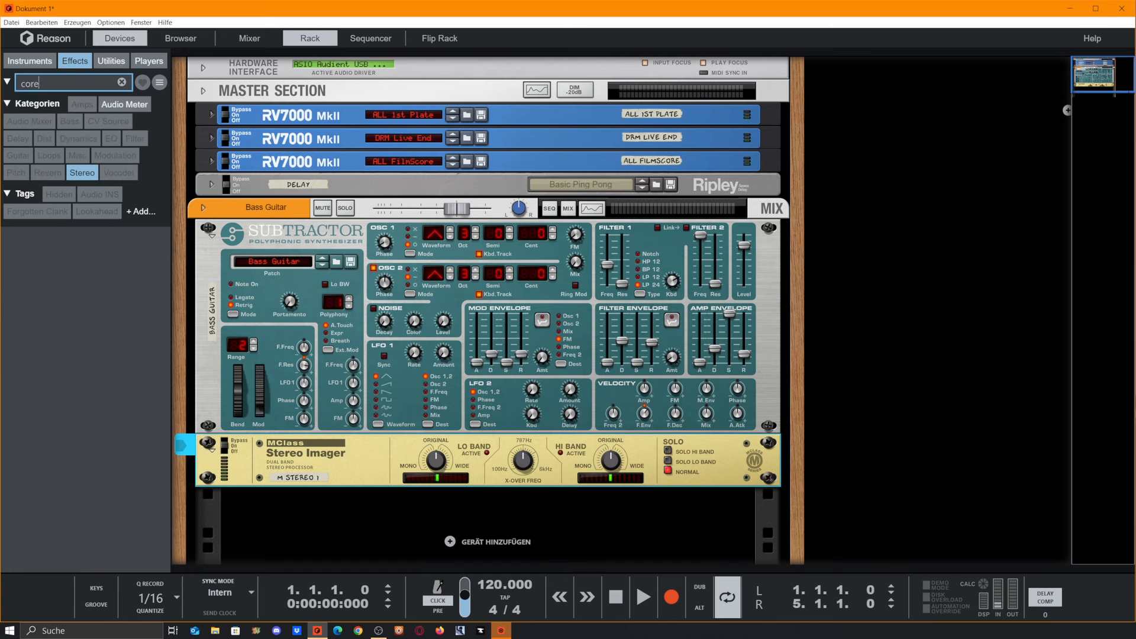
{"action": "left_click", "coordinate": [82, 172]}
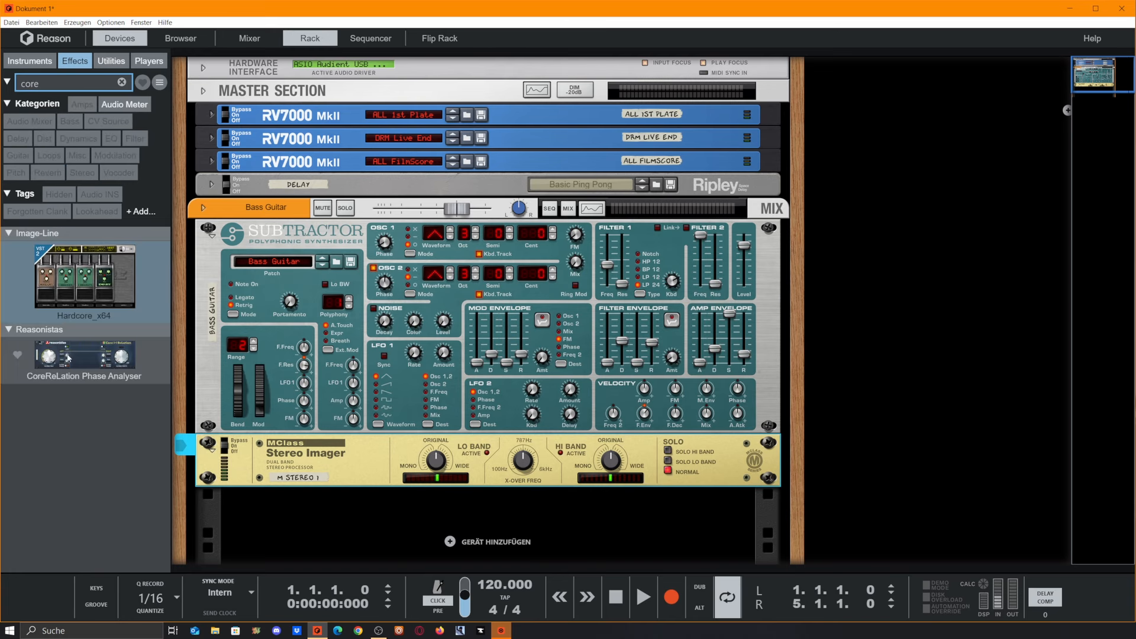
{"action": "left_click_drag", "start_coordinate": [68, 357], "coordinate": [487, 485]}
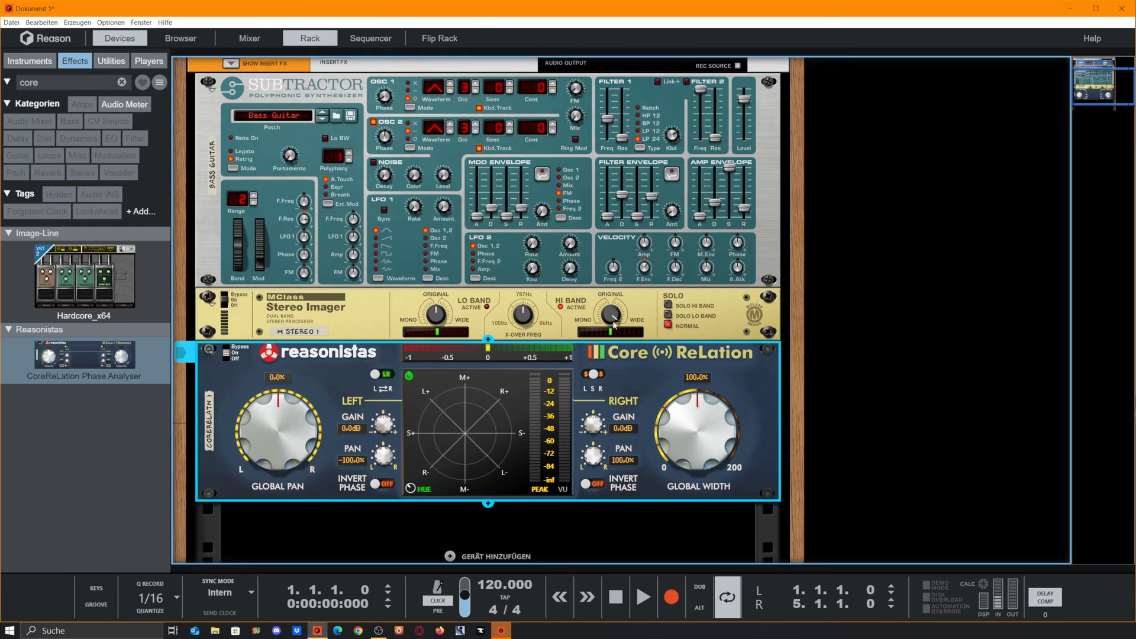
Step: Flip the rack and cable the Stereo Imager's audio output into the CoreReLation's inputs
{"action": "left_click", "coordinate": [616, 307]}
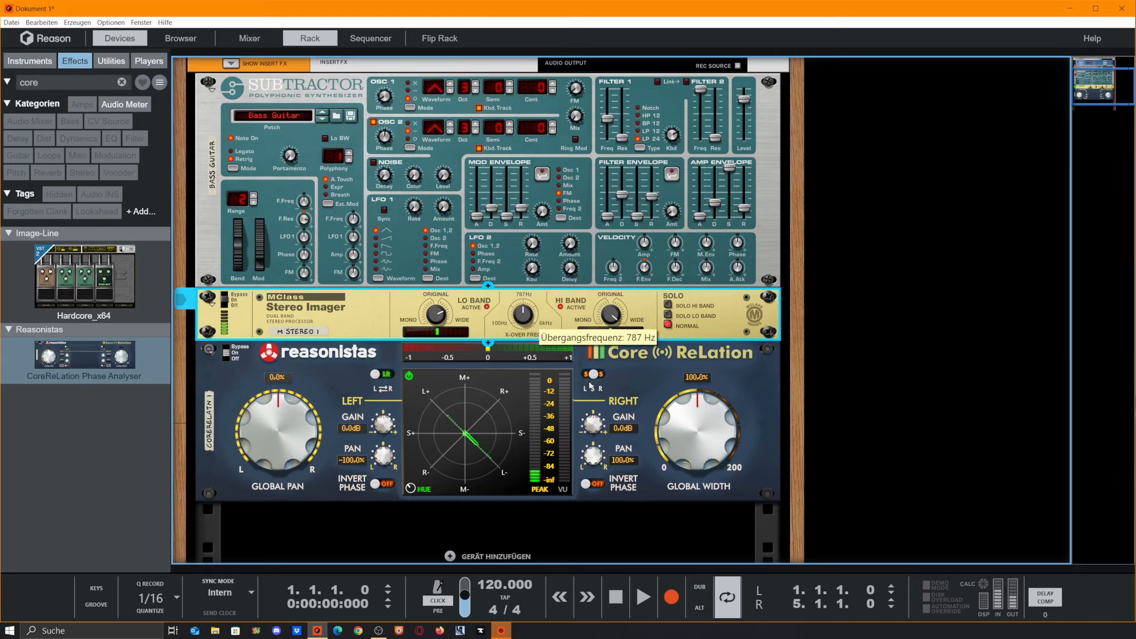
{"action": "key", "text": "Tab"}
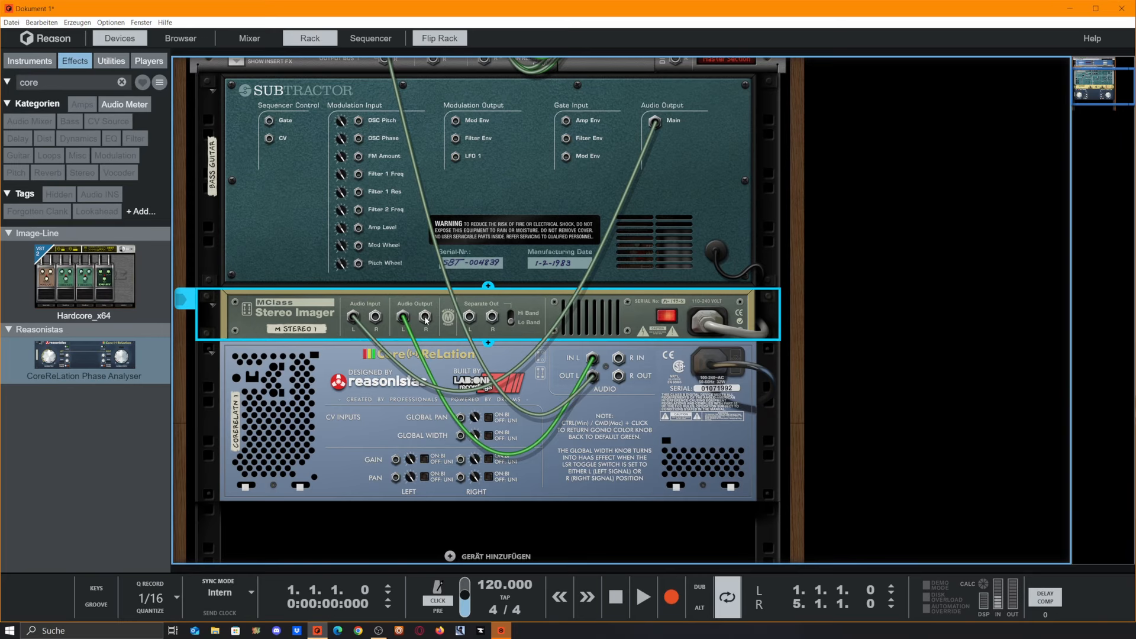
{"action": "left_click_drag", "start_coordinate": [426, 321], "coordinate": [621, 359]}
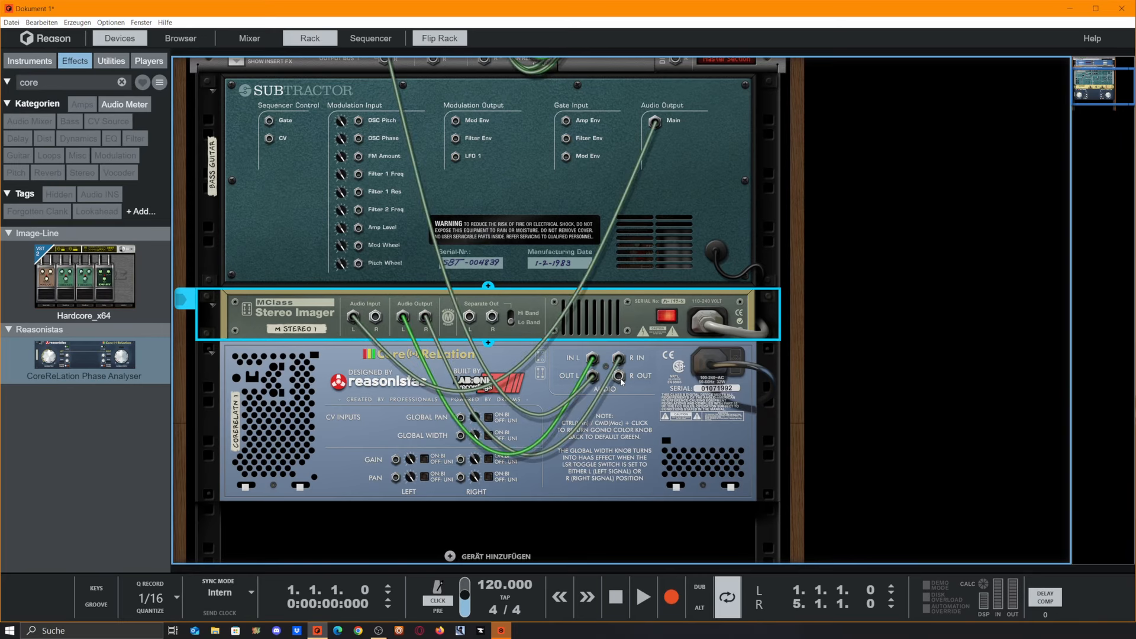
Step: Cable the CoreReLation's outputs back into the Bass Guitar mixer channel input
{"action": "scroll", "coordinate": [556, 337], "scroll_direction": "up", "scroll_amount": 2}
{"action": "scroll", "coordinate": [503, 296], "scroll_direction": "down", "scroll_amount": 1}
{"action": "left_click_drag", "start_coordinate": [385, 107], "coordinate": [619, 432]}
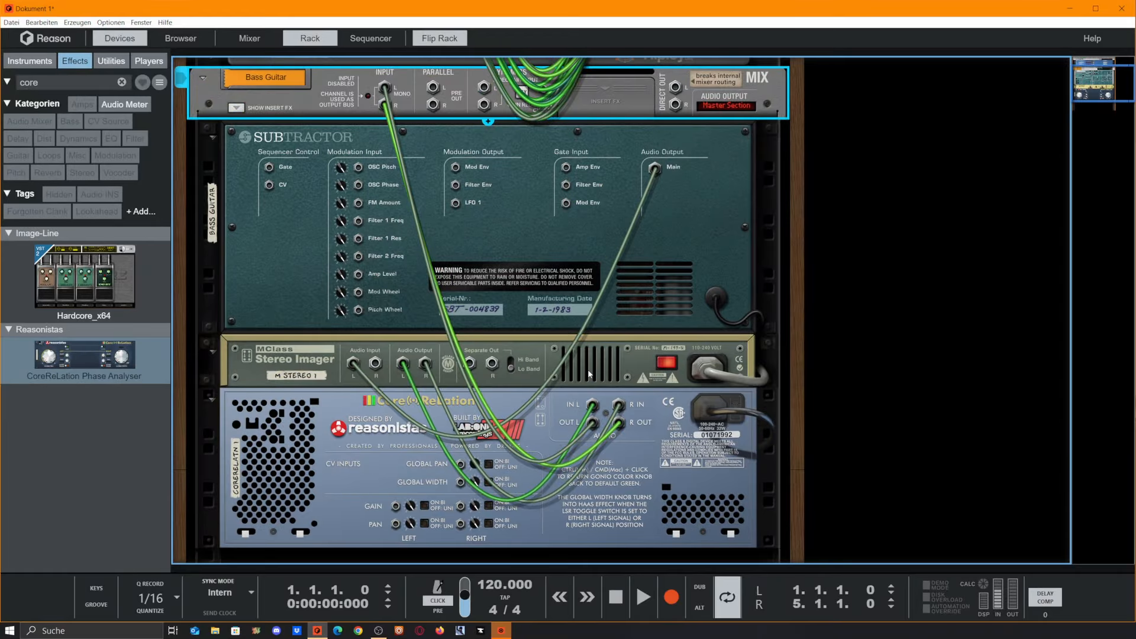
Step: Replace the Stereo Imager with a Stereo Tool placed between the Subtractor and the CoreReLation
{"action": "left_click", "coordinate": [644, 371]}
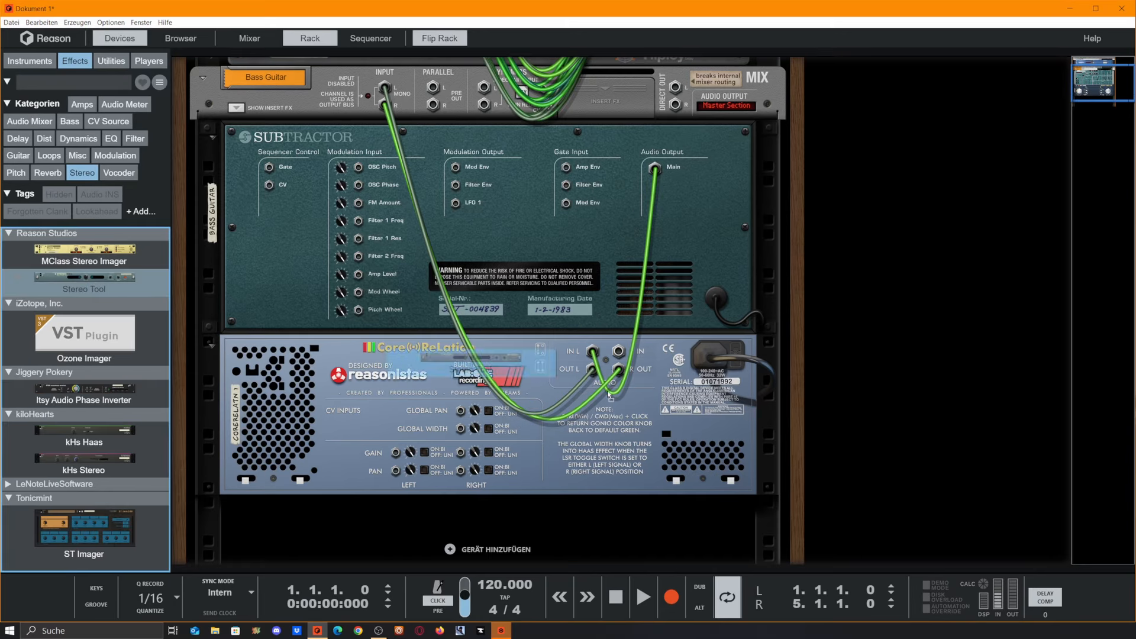
{"action": "left_click_drag", "start_coordinate": [84, 278], "coordinate": [601, 337]}
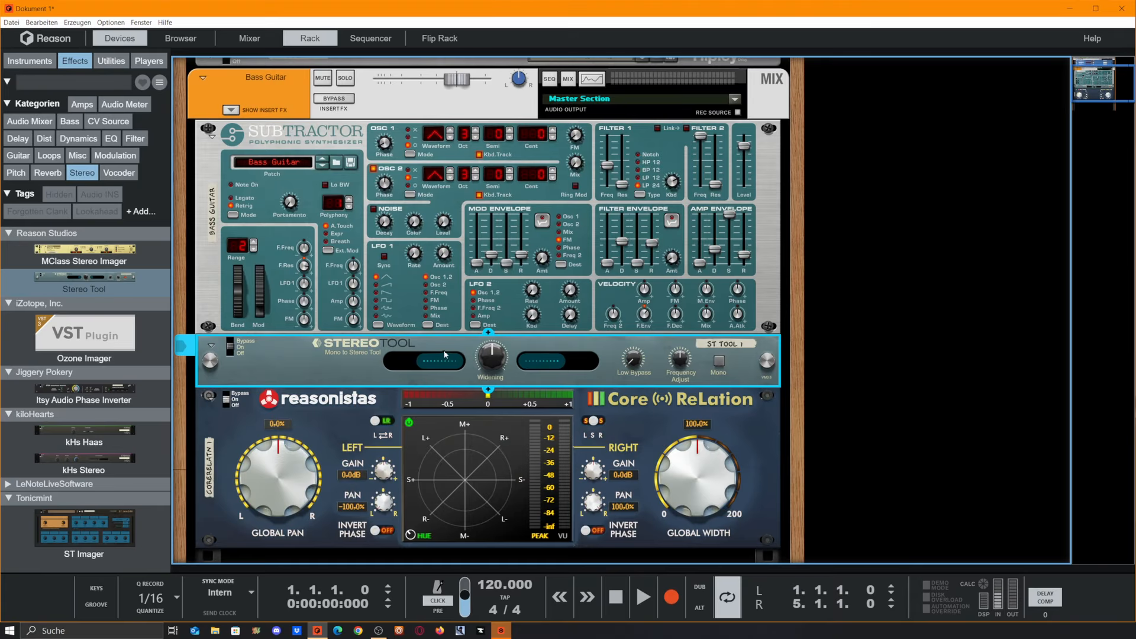
Step: Check the Stereo Tool's rear cabling, then return to the front panels
{"action": "key", "text": "Tab"}
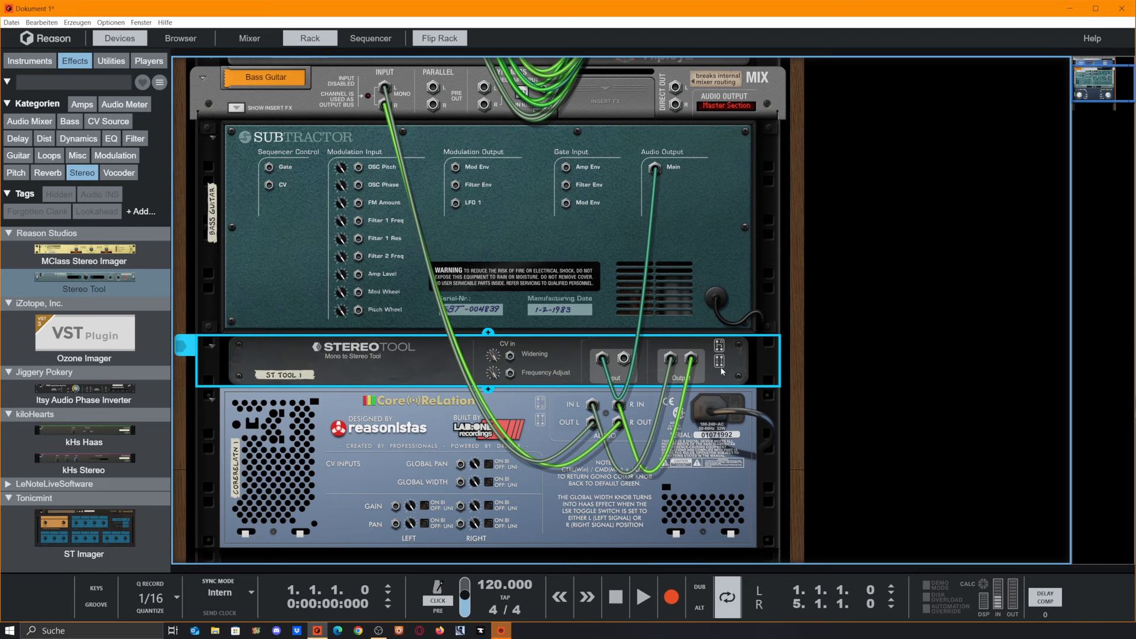
{"action": "key", "text": "Tab"}
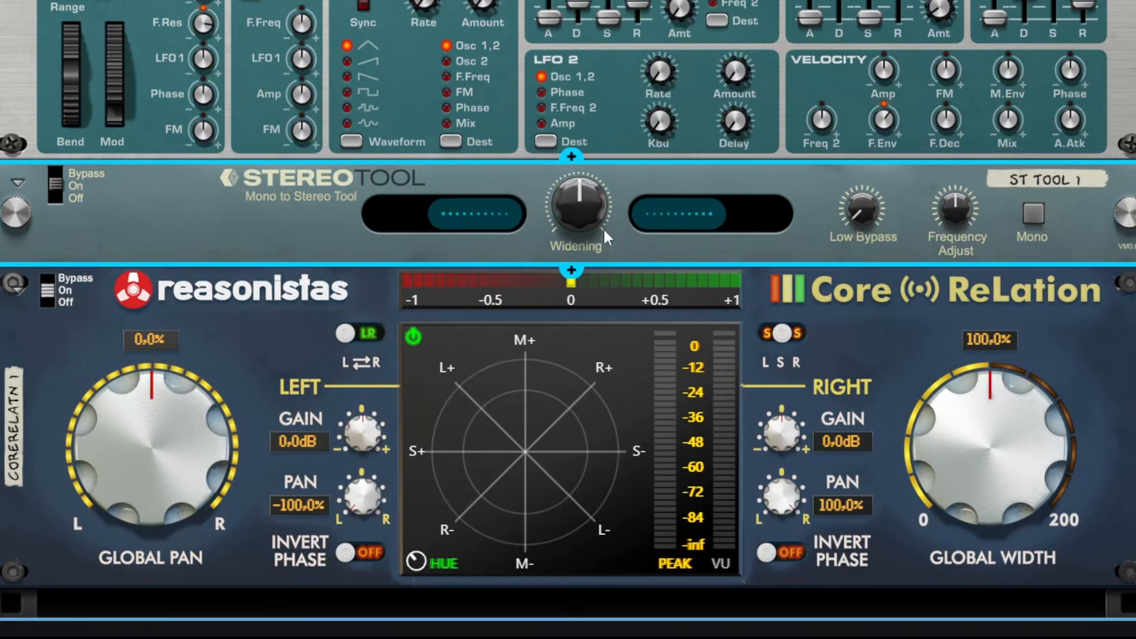
{"action": "mouse_move", "coordinate": [603, 227]}
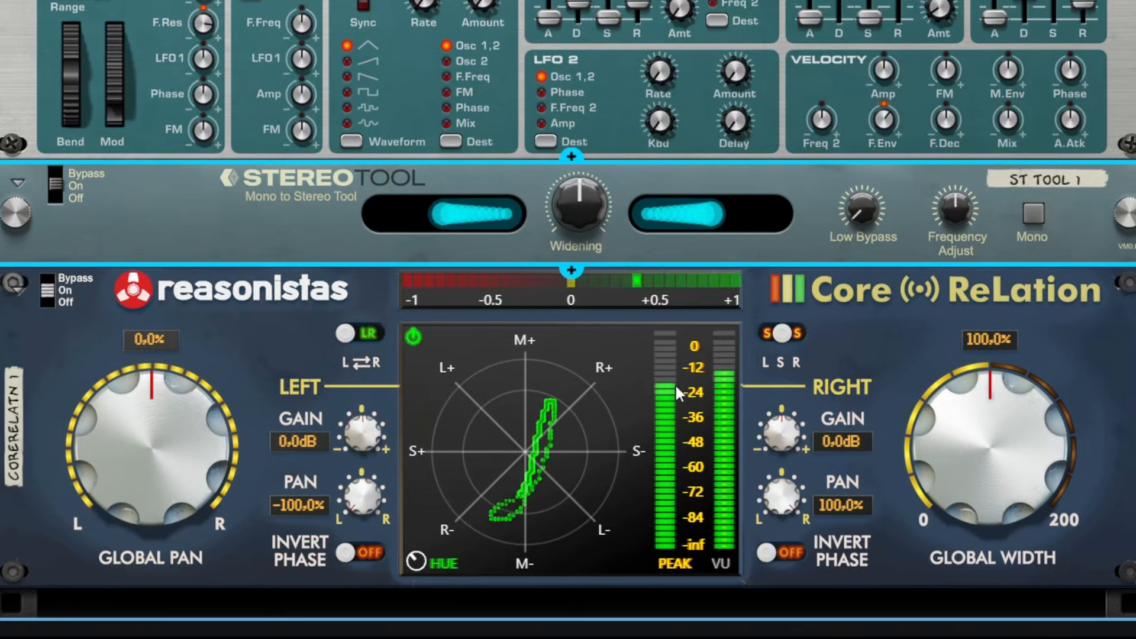
Step: Sweep the Stereo Tool's Widening knob down to zero and back up past 57.8 %
{"action": "left_click_drag", "start_coordinate": [580, 222], "coordinate": [559, 582]}
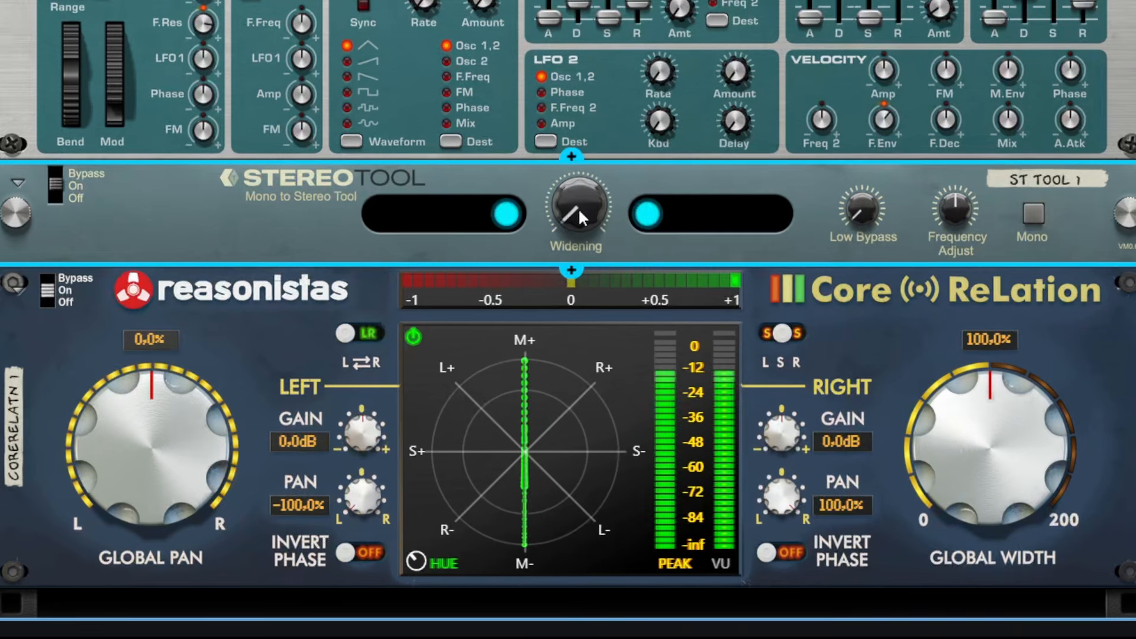
{"action": "left_click_drag", "start_coordinate": [577, 208], "coordinate": [686, 13]}
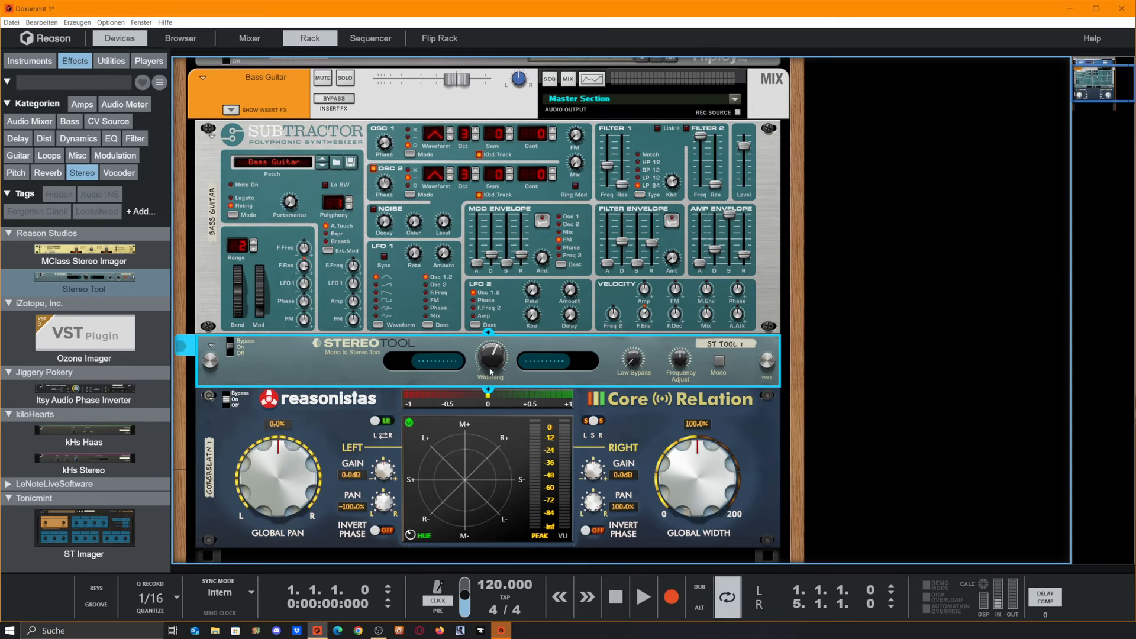
{"action": "left_click_drag", "start_coordinate": [490, 368], "coordinate": [501, 231]}
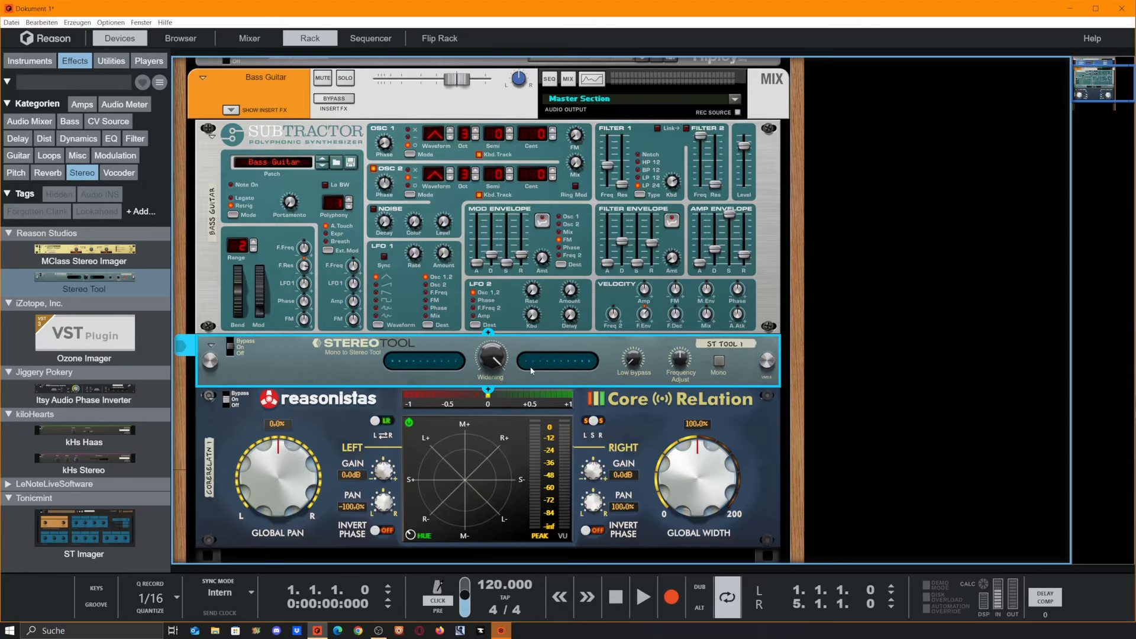
Step: Check the bass in the spectrum EQ, then set the Stereo Tool's Low Bypass to about 270 Hz
{"action": "key", "text": "F2"}
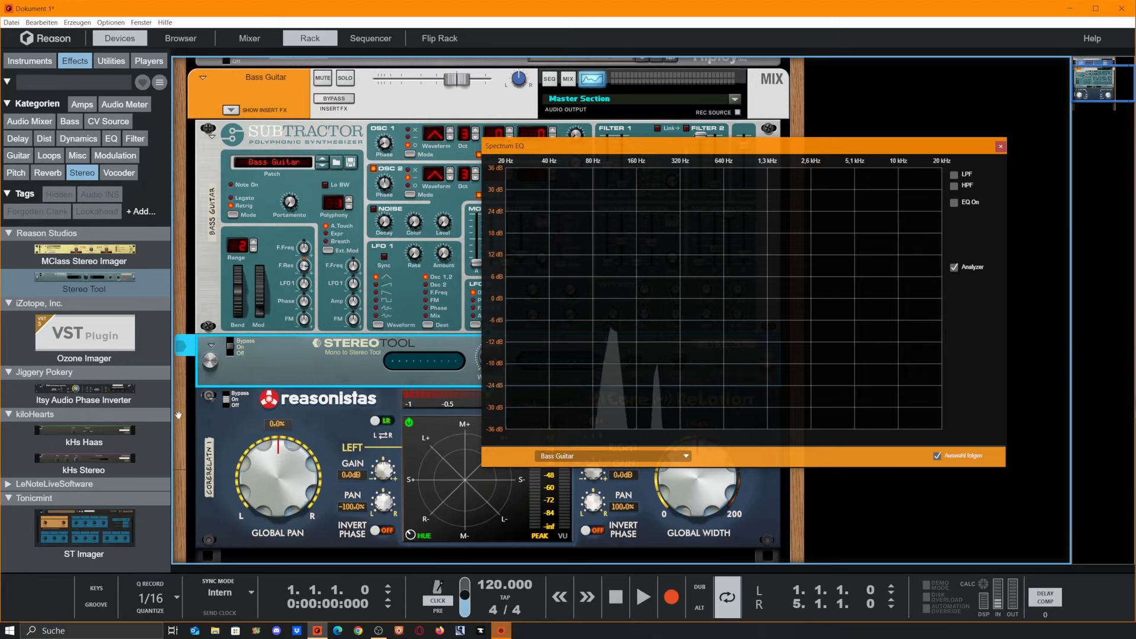
{"action": "key", "text": "F2"}
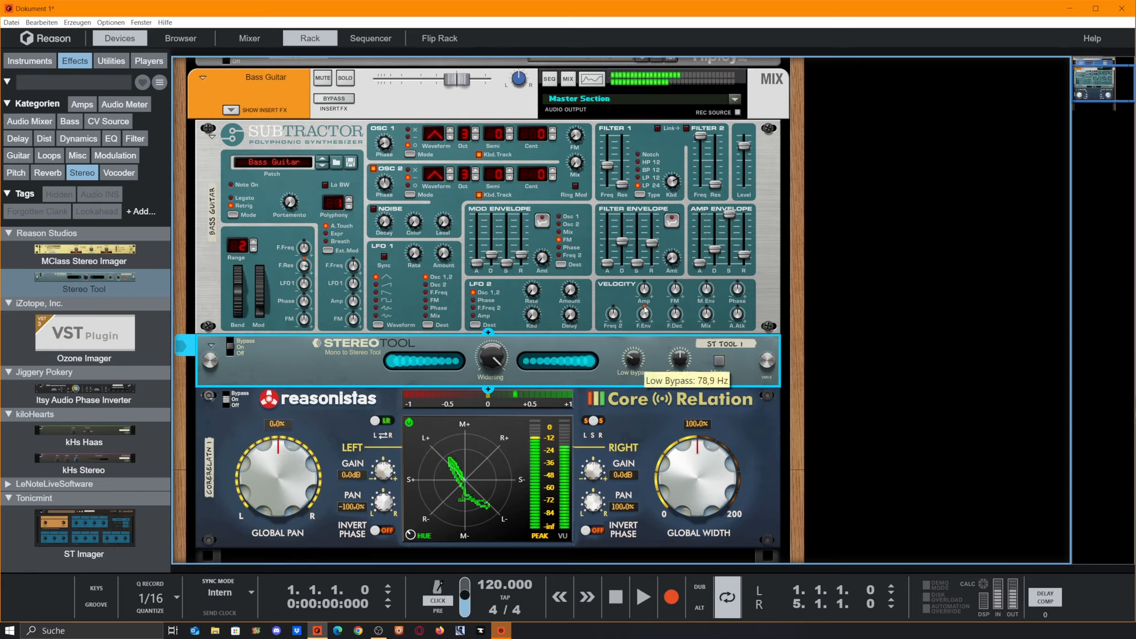
{"action": "left_click_drag", "start_coordinate": [638, 359], "coordinate": [672, 271]}
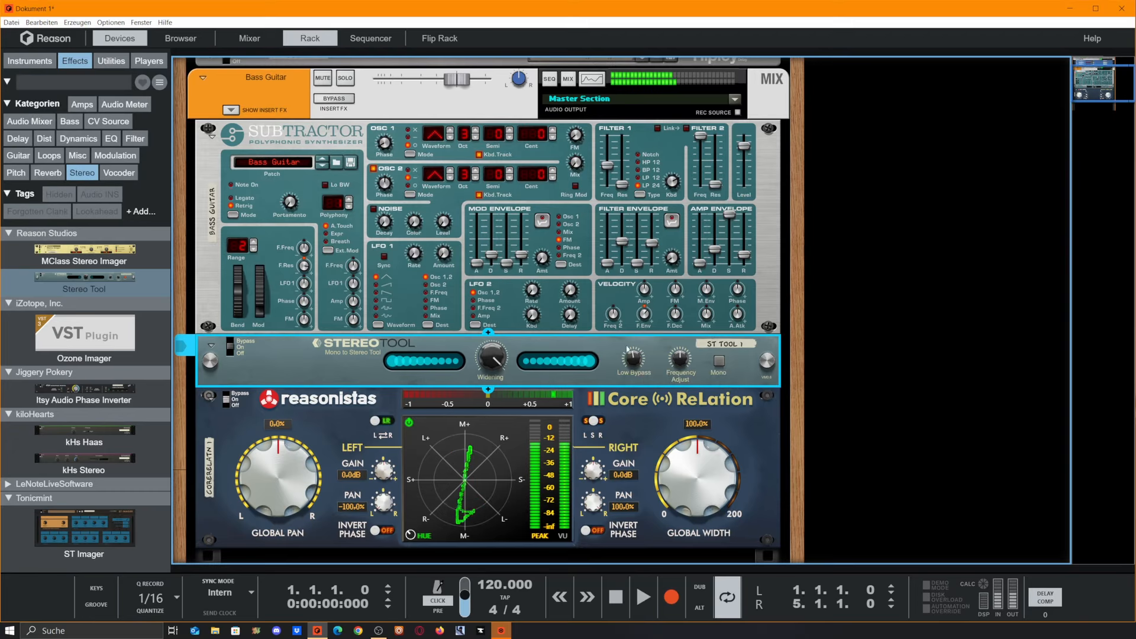
{"action": "left_click_drag", "start_coordinate": [635, 361], "coordinate": [657, 335]}
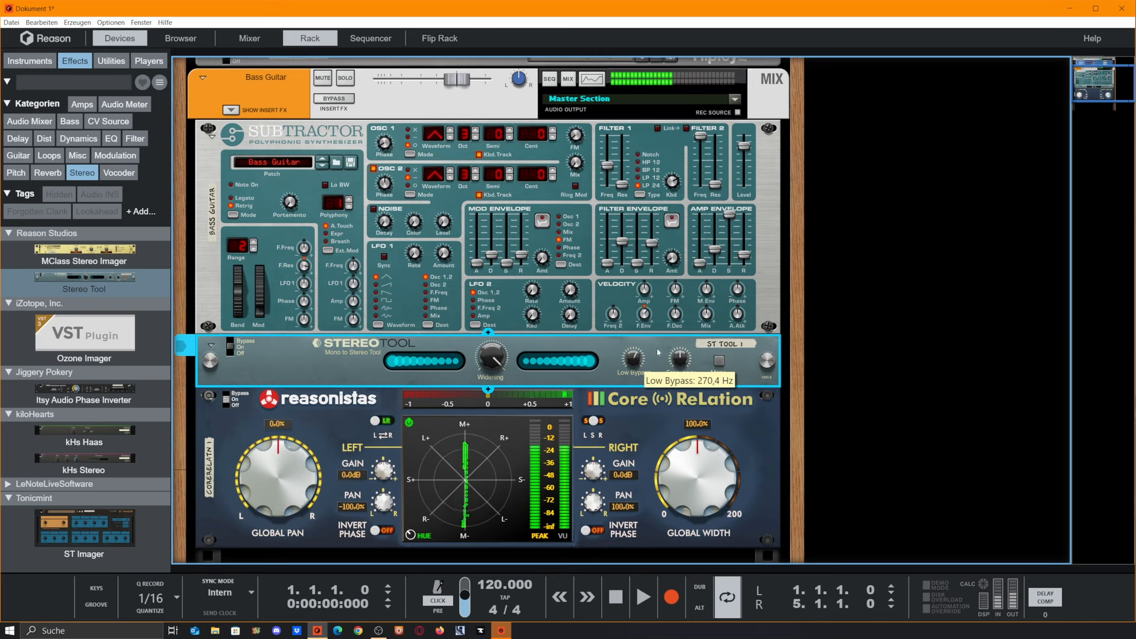
Step: Raise and lower the Widening knob while setting Low Bypass to about 185 Hz
{"action": "left_click_drag", "start_coordinate": [497, 362], "coordinate": [543, 261]}
{"action": "left_click_drag", "start_coordinate": [634, 361], "coordinate": [647, 385]}
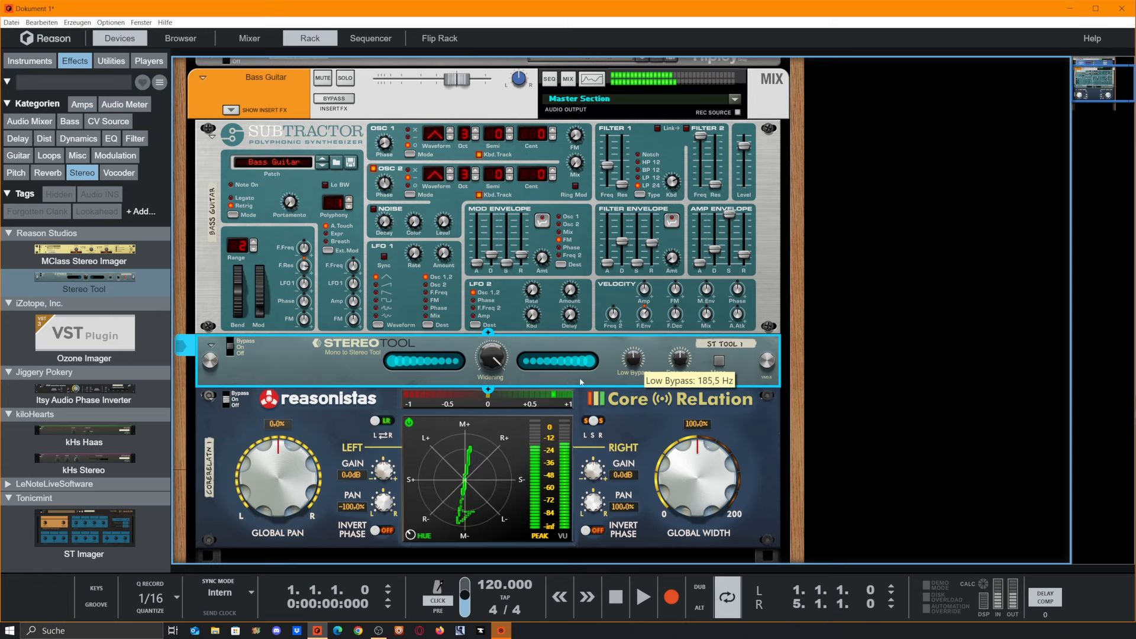
{"action": "left_click_drag", "start_coordinate": [497, 373], "coordinate": [521, 438]}
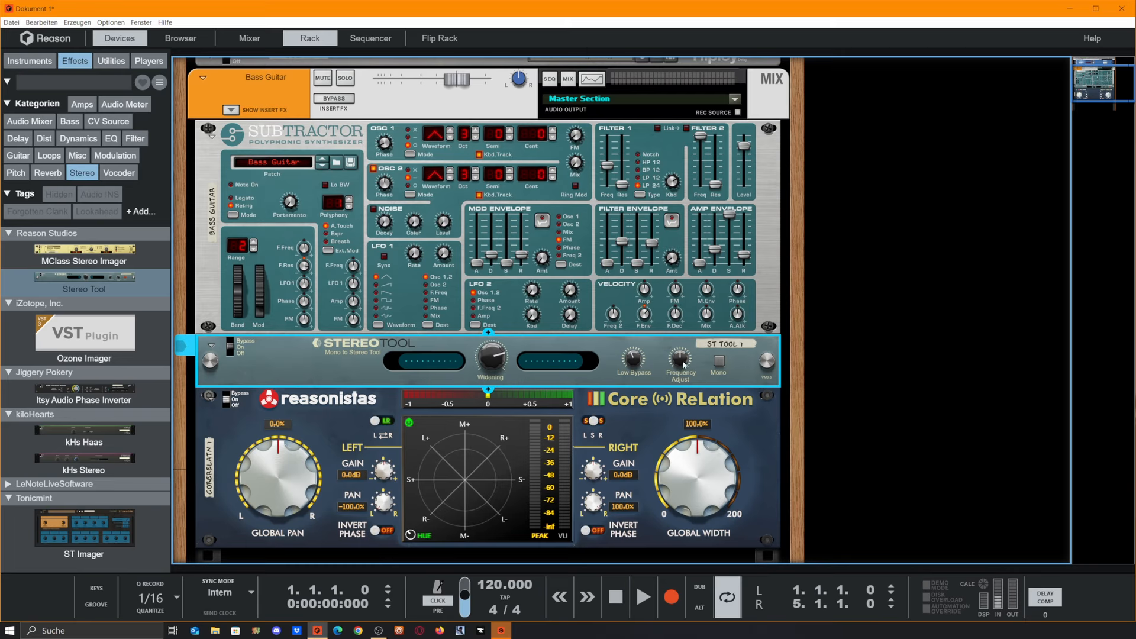
Step: Tweak the Frequency Adjust knob and lower Low Bypass to about 70 Hz
{"action": "left_click_drag", "start_coordinate": [683, 362], "coordinate": [731, 340]}
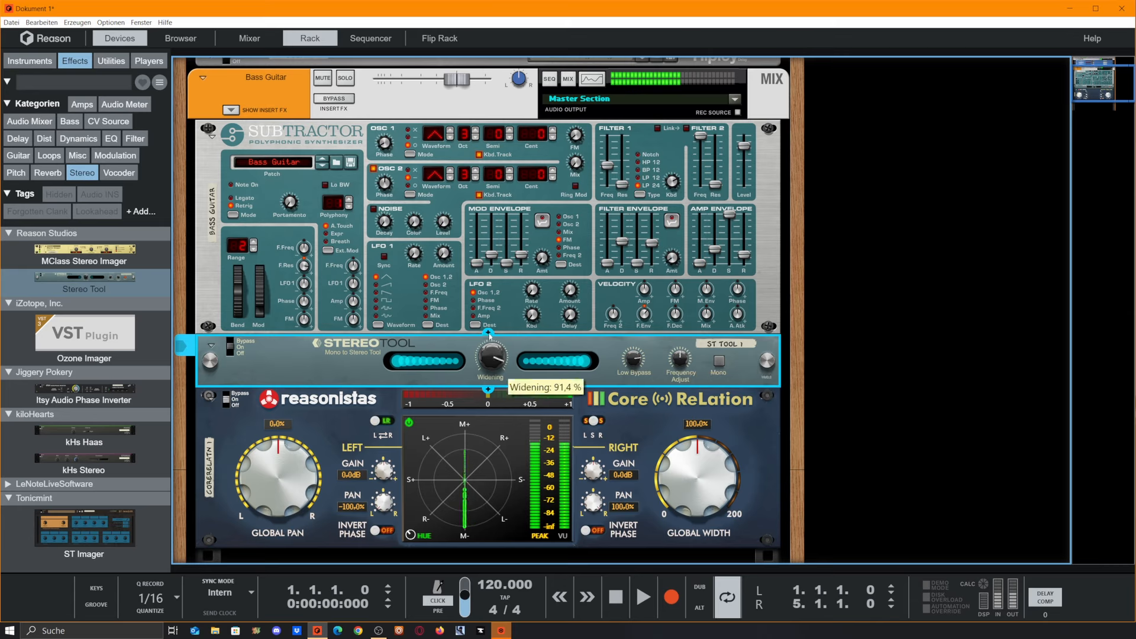
{"action": "left_click_drag", "start_coordinate": [633, 358], "coordinate": [689, 487]}
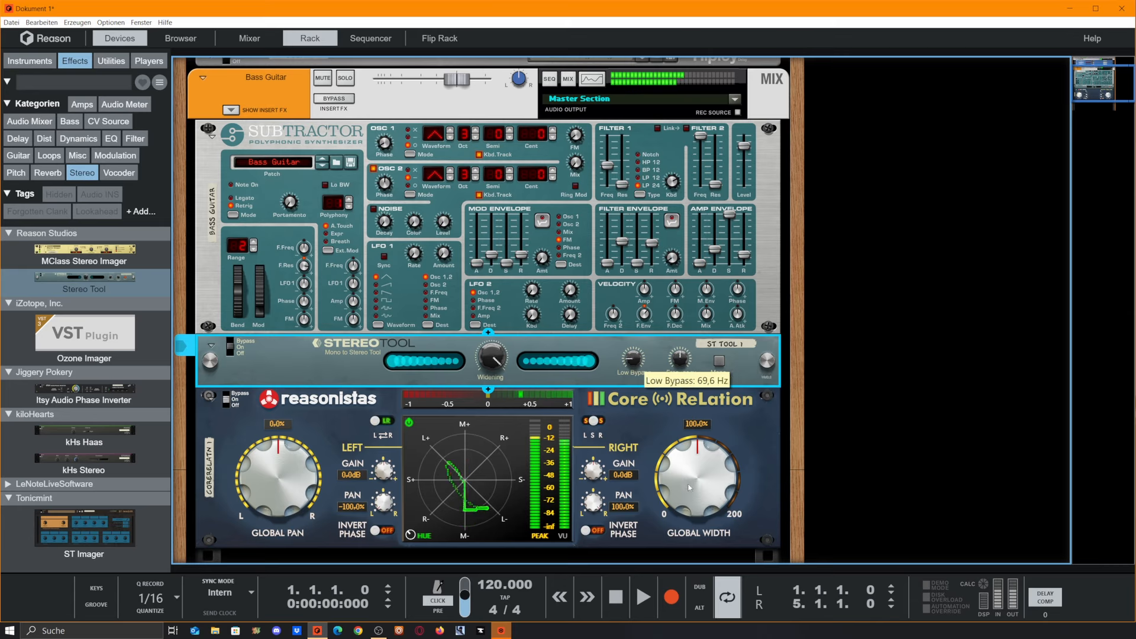
{"action": "left_click_drag", "start_coordinate": [680, 360], "coordinate": [726, 307]}
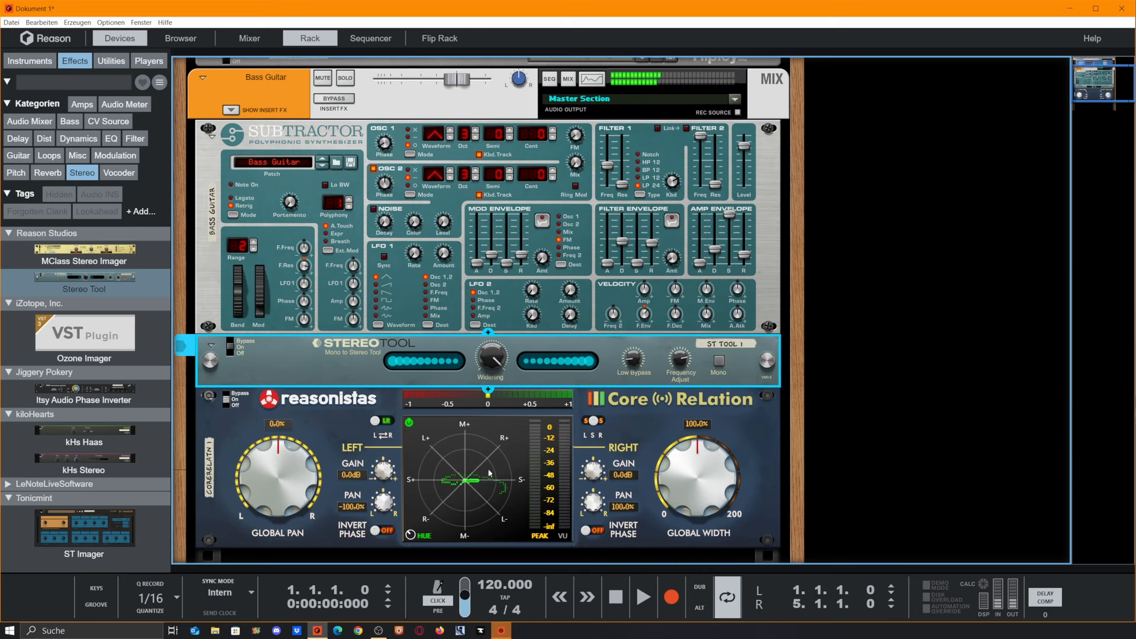
Step: Delete the Stereo Tool and the CoreReLation from the rack
{"action": "scroll", "coordinate": [652, 370], "scroll_direction": "down", "scroll_amount": 3}
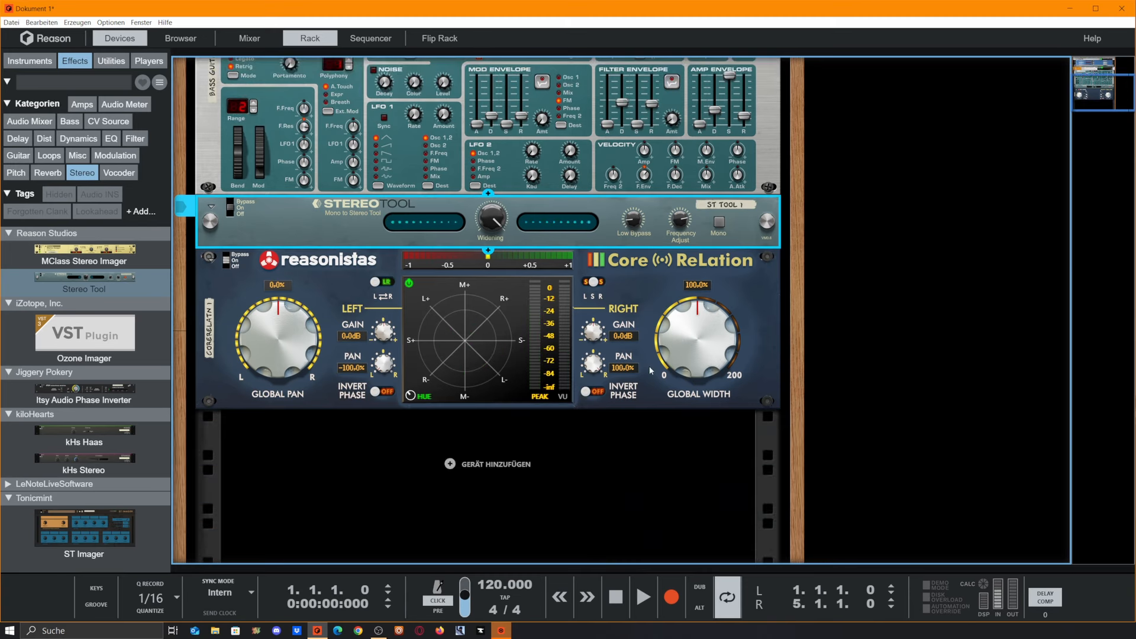
{"action": "scroll", "coordinate": [650, 371], "scroll_direction": "up", "scroll_amount": 3}
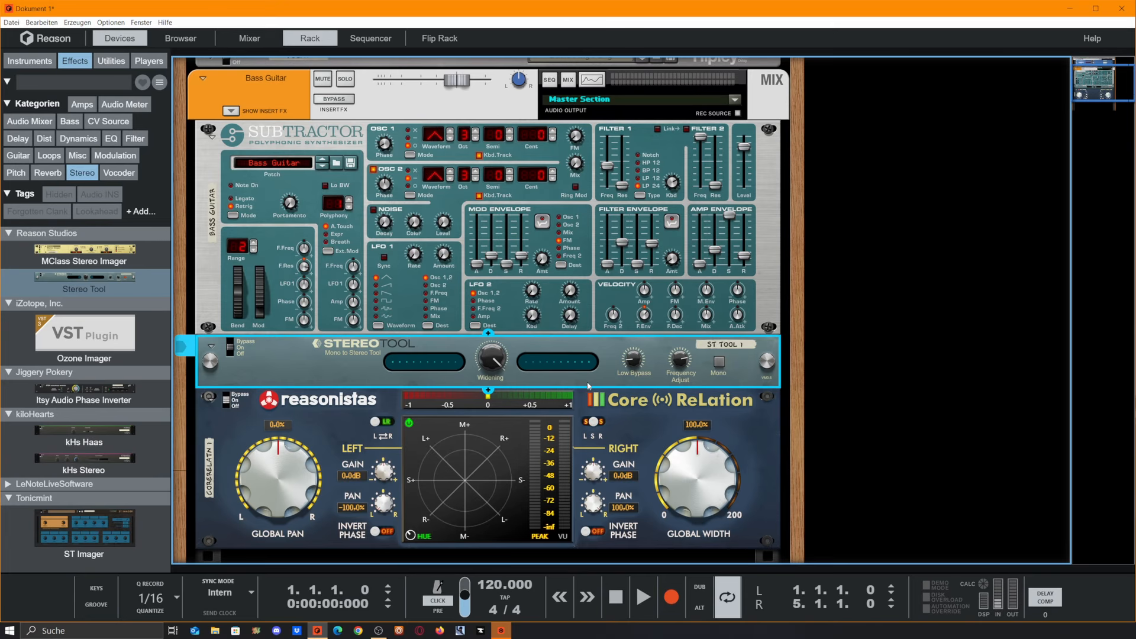
{"action": "key", "text": "Delete"}
{"action": "key", "text": "Delete"}
{"action": "key", "text": "Return"}
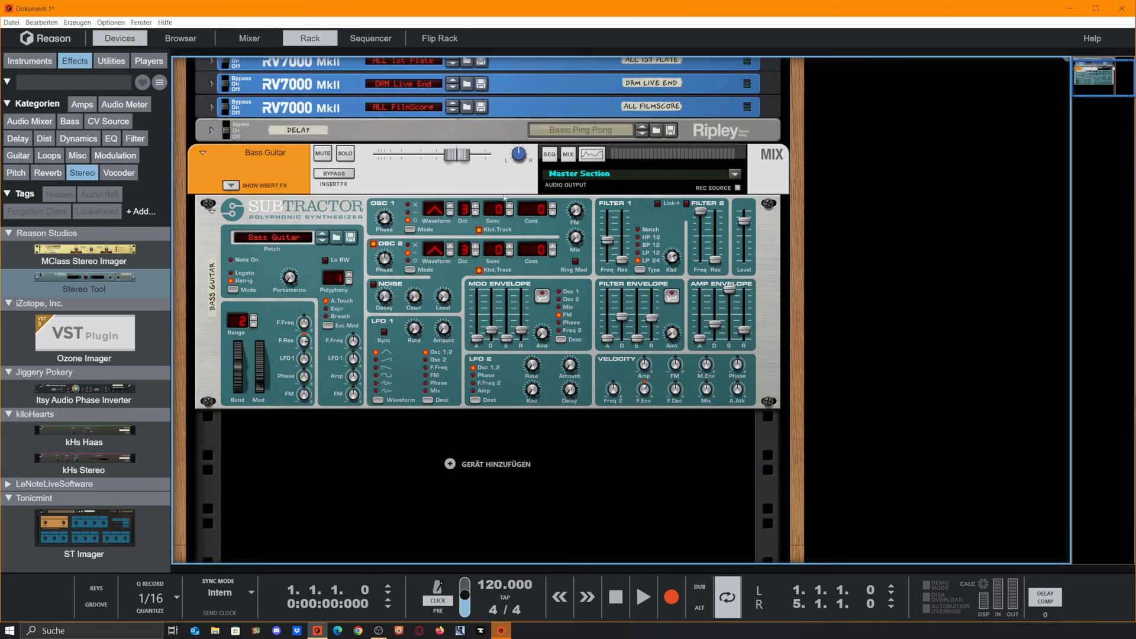
Step: Combine the Subtractor bass synth into a Combinator
{"action": "right_click", "coordinate": [310, 207]}
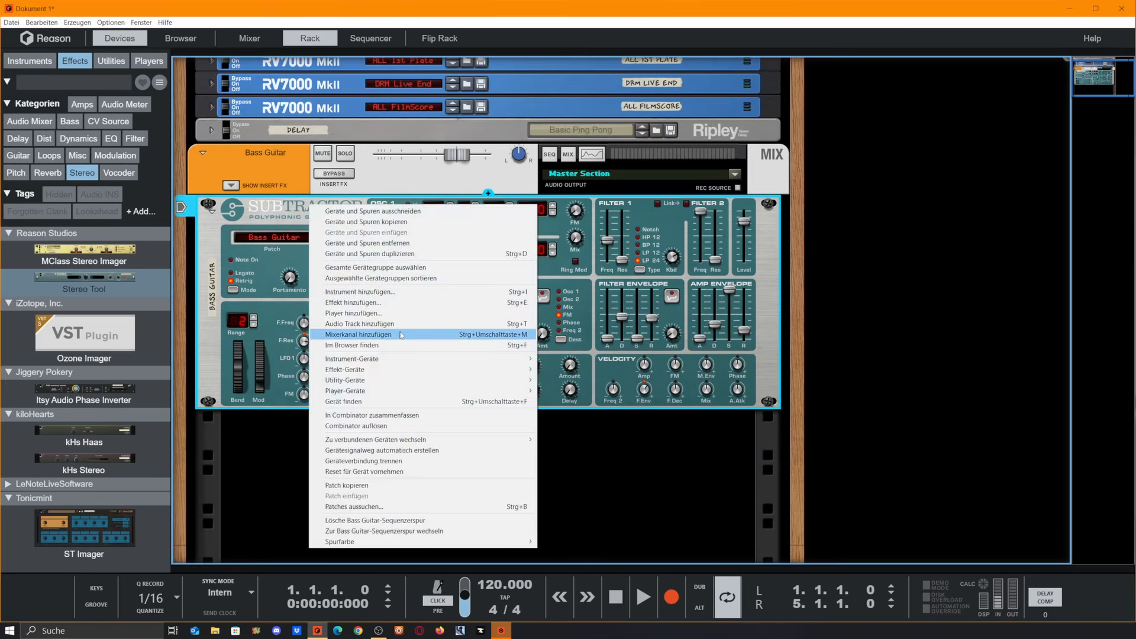
{"action": "left_click", "coordinate": [386, 416]}
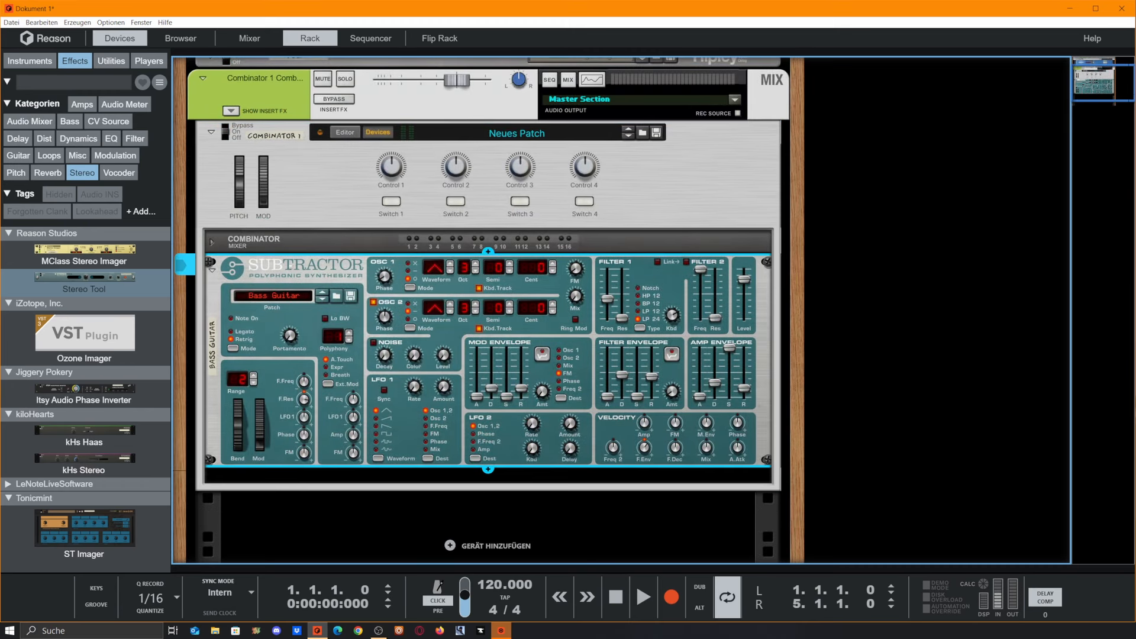
Step: Add a Monotone Bass Synthesizer from the bass instruments into the Combinator below the Subtractor
{"action": "left_click", "coordinate": [29, 60]}
{"action": "scroll", "coordinate": [91, 410], "scroll_direction": "down", "scroll_amount": 10}
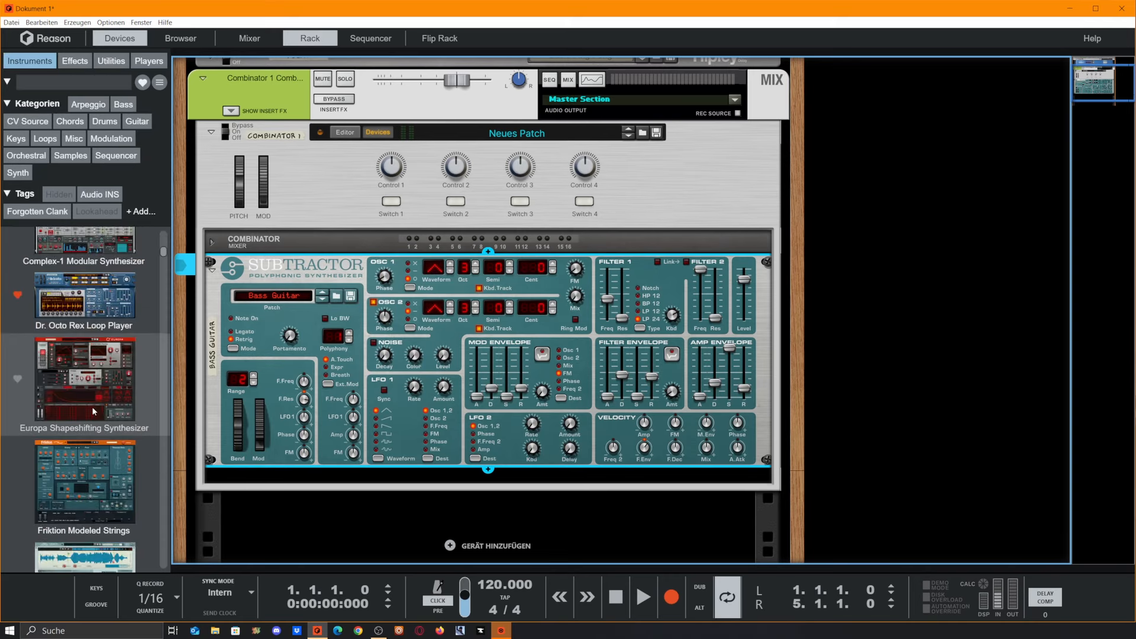
{"action": "scroll", "coordinate": [92, 410], "scroll_direction": "up", "scroll_amount": 4}
{"action": "scroll", "coordinate": [96, 423], "scroll_direction": "down", "scroll_amount": 10}
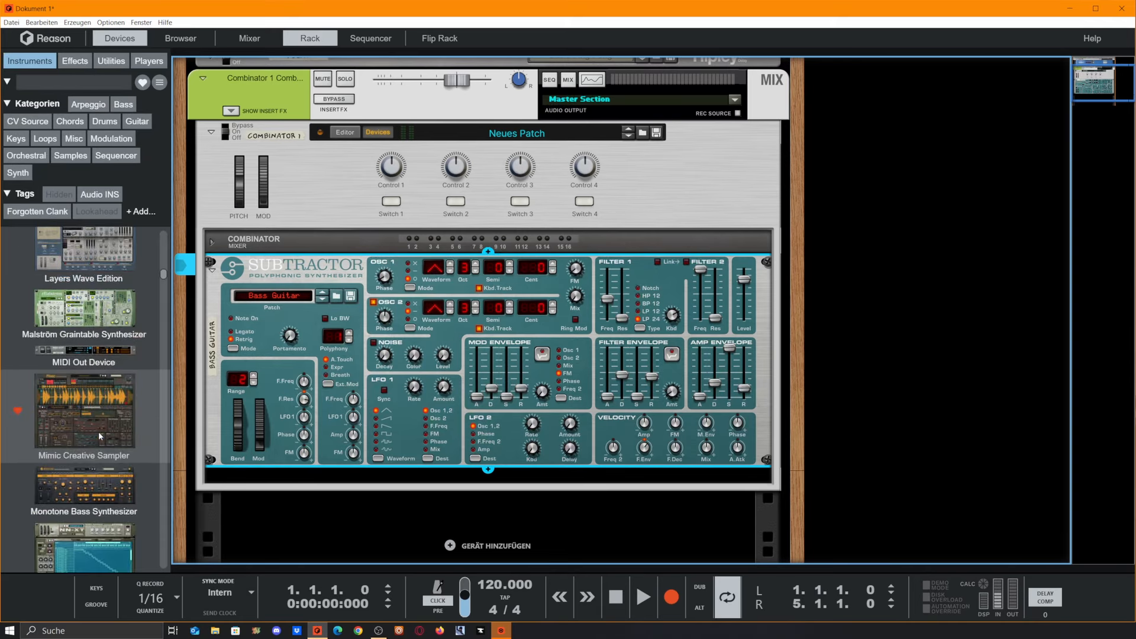
{"action": "scroll", "coordinate": [100, 436], "scroll_direction": "down", "scroll_amount": 12}
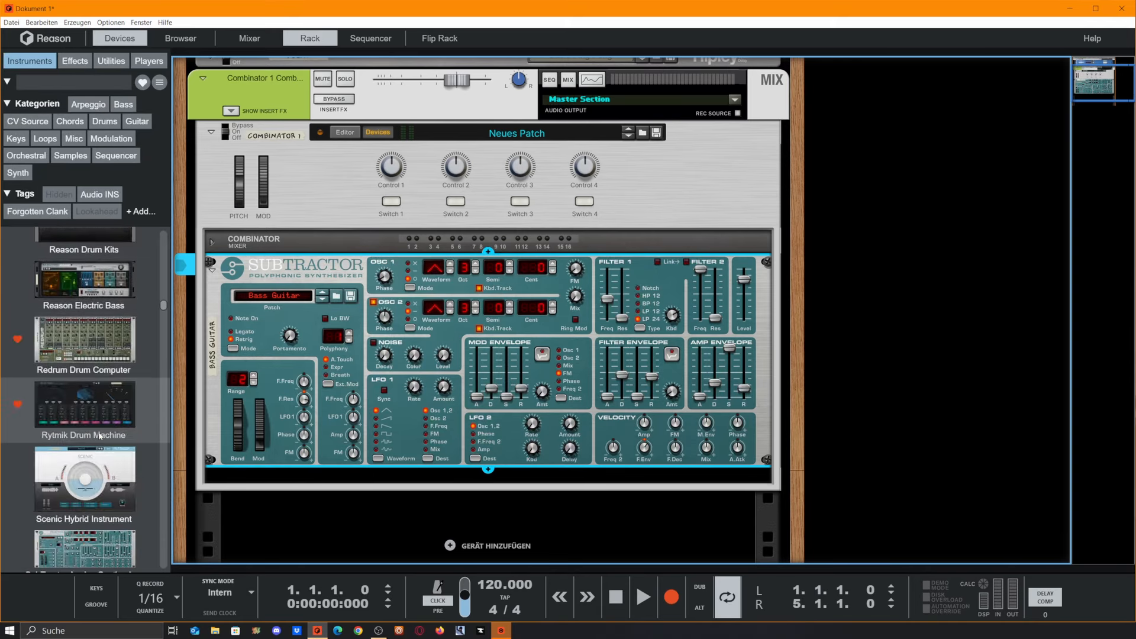
{"action": "scroll", "coordinate": [99, 436], "scroll_direction": "down", "scroll_amount": 3}
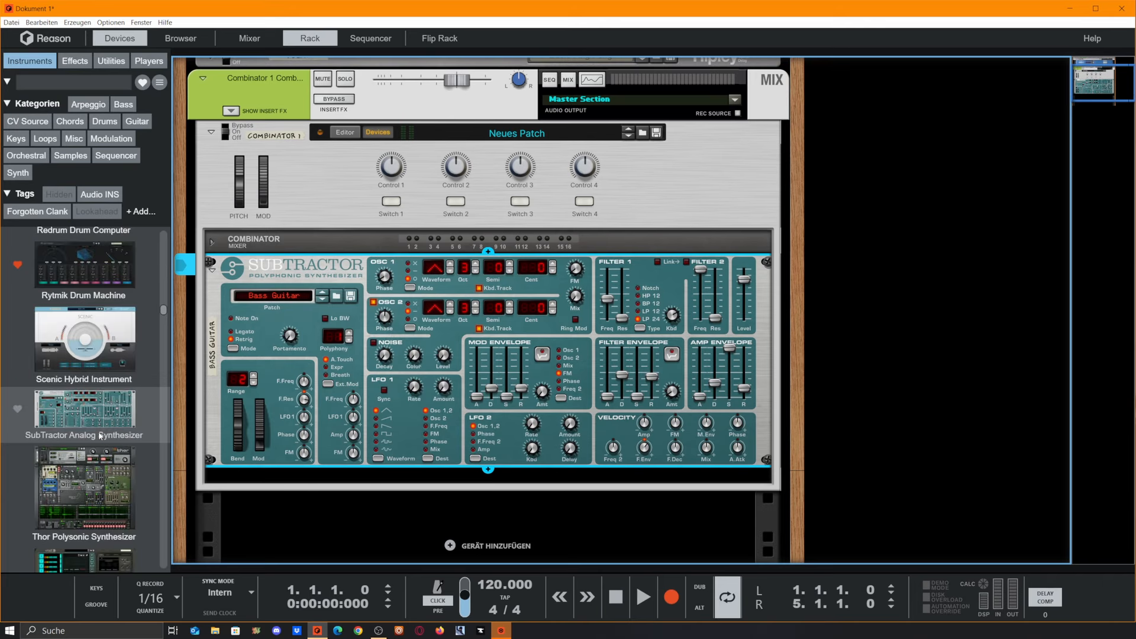
{"action": "scroll", "coordinate": [100, 436], "scroll_direction": "down", "scroll_amount": 15}
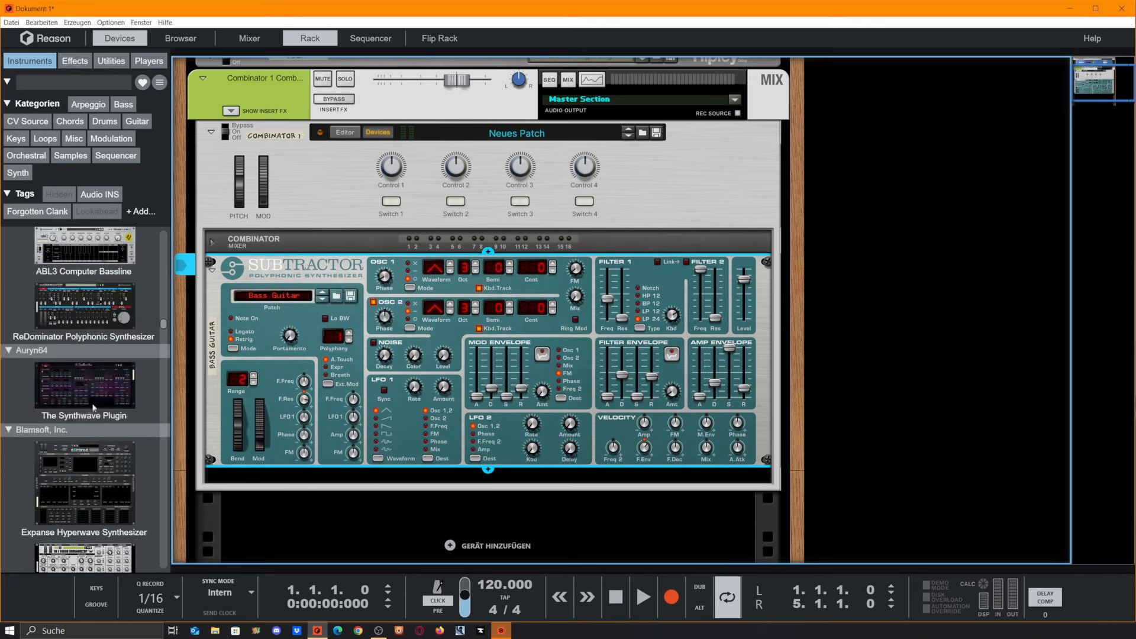
{"action": "left_click", "coordinate": [123, 104]}
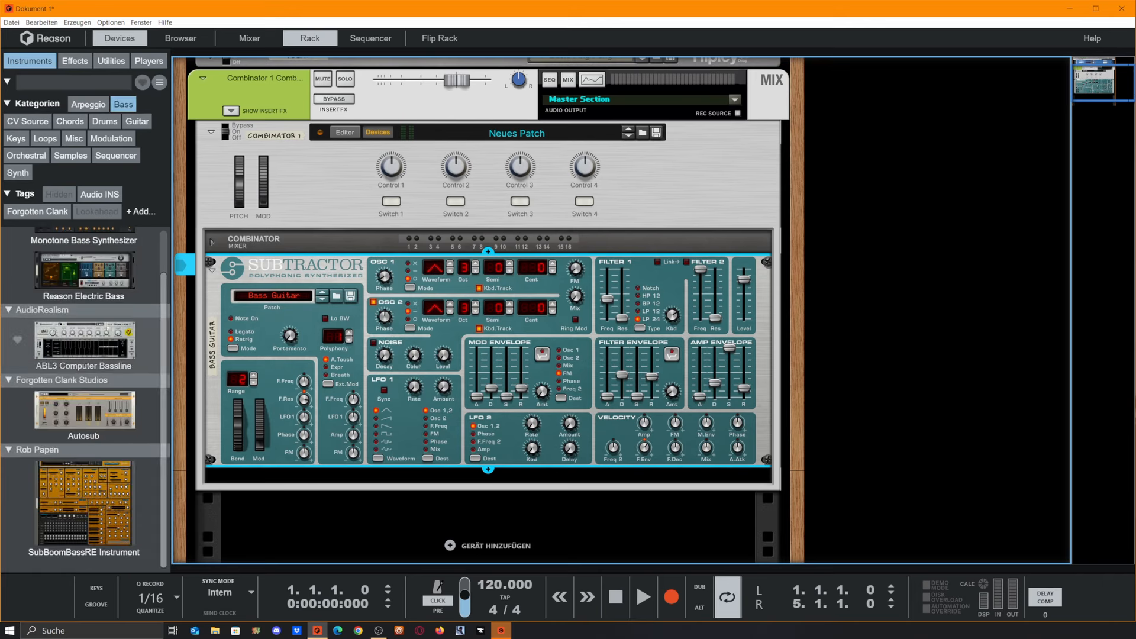
{"action": "scroll", "coordinate": [101, 320], "scroll_direction": "down", "scroll_amount": 2}
{"action": "scroll", "coordinate": [95, 322], "scroll_direction": "up", "scroll_amount": 2}
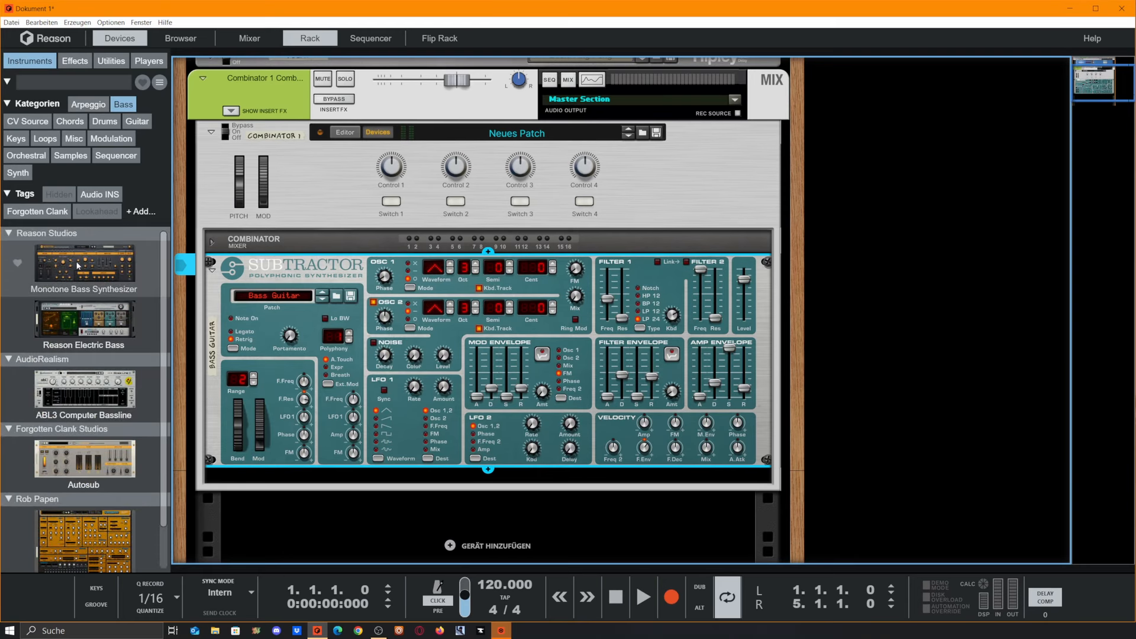
{"action": "left_click_drag", "start_coordinate": [70, 278], "coordinate": [474, 482]}
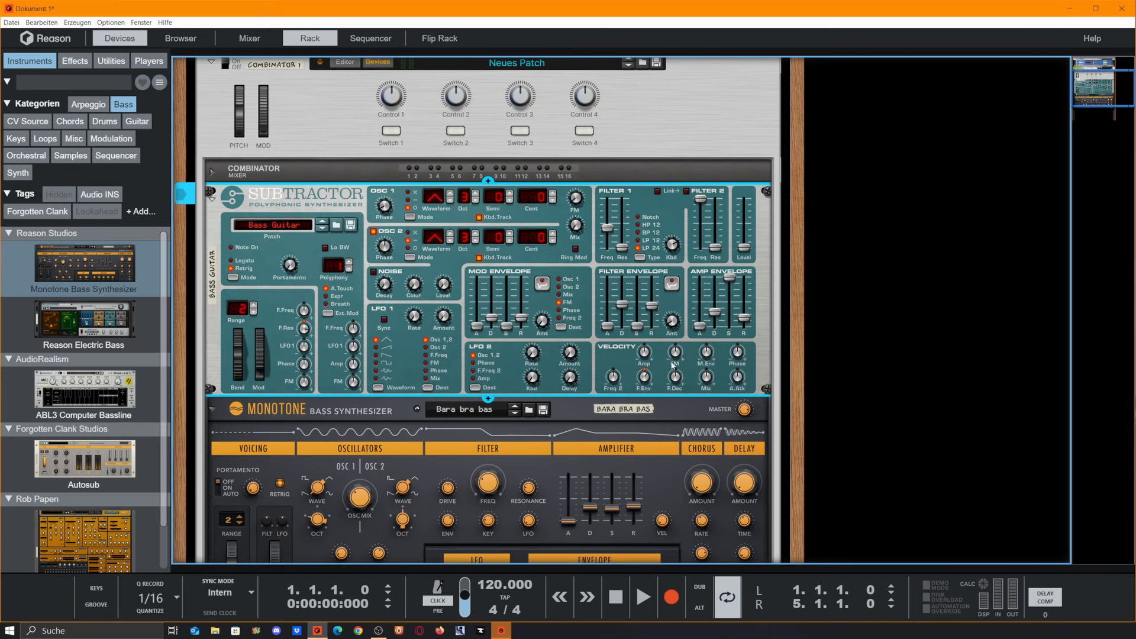
Step: Open the Combinator output's Spectrum EQ to view the bass spectrum, and close it again
{"action": "scroll", "coordinate": [651, 398], "scroll_direction": "down", "scroll_amount": 3}
{"action": "scroll", "coordinate": [434, 312], "scroll_direction": "up", "scroll_amount": 7}
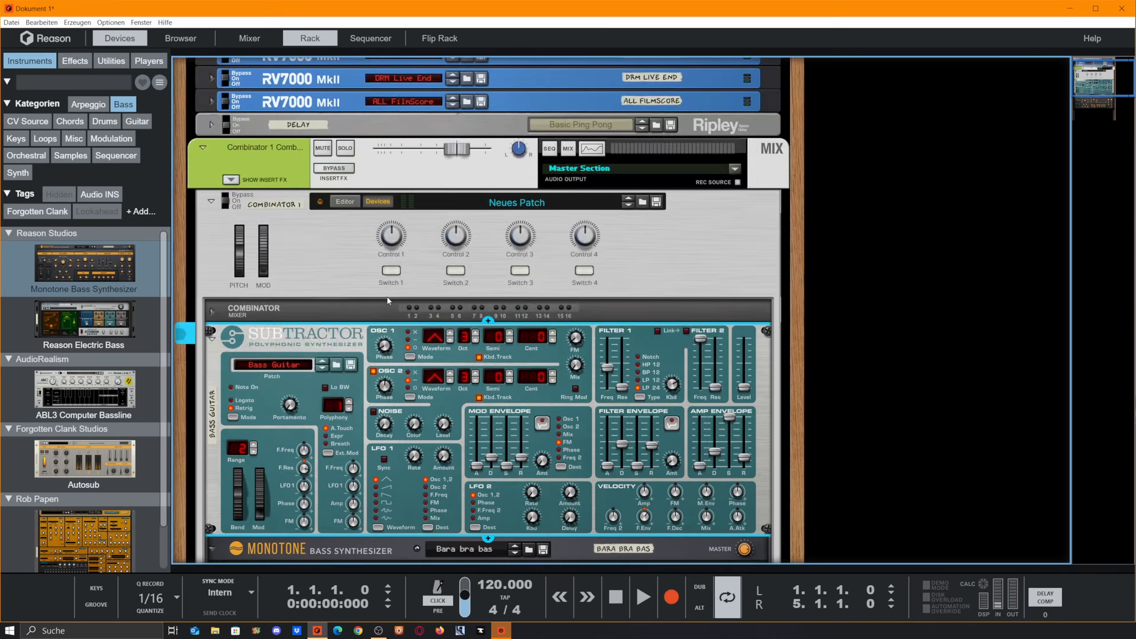
{"action": "scroll", "coordinate": [414, 307], "scroll_direction": "down", "scroll_amount": 6}
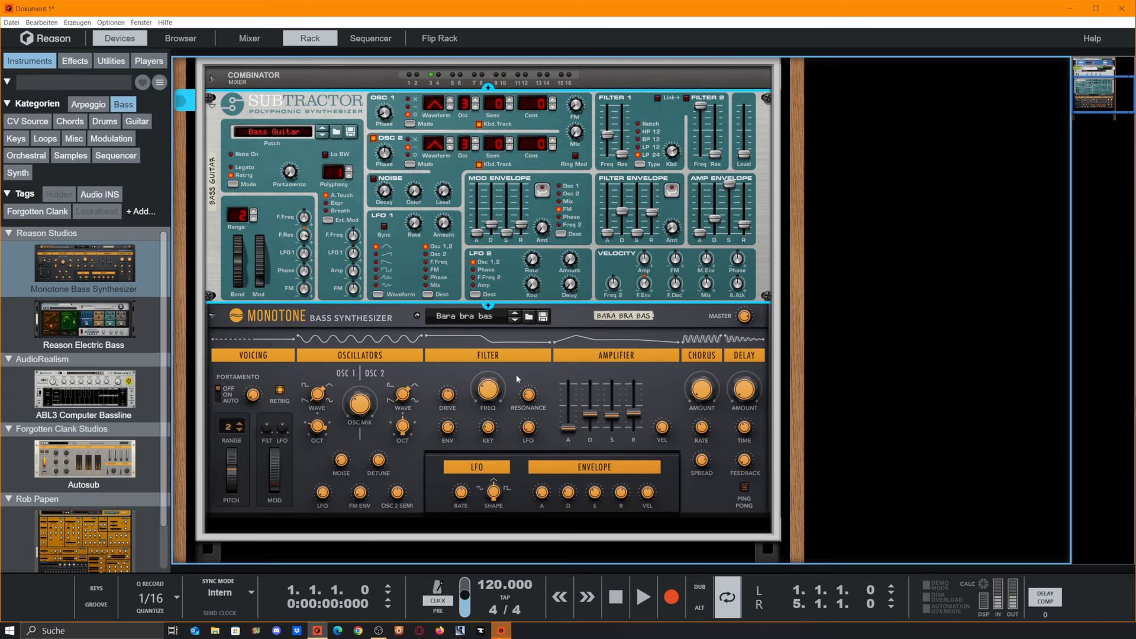
{"action": "scroll", "coordinate": [348, 392], "scroll_direction": "up", "scroll_amount": 6}
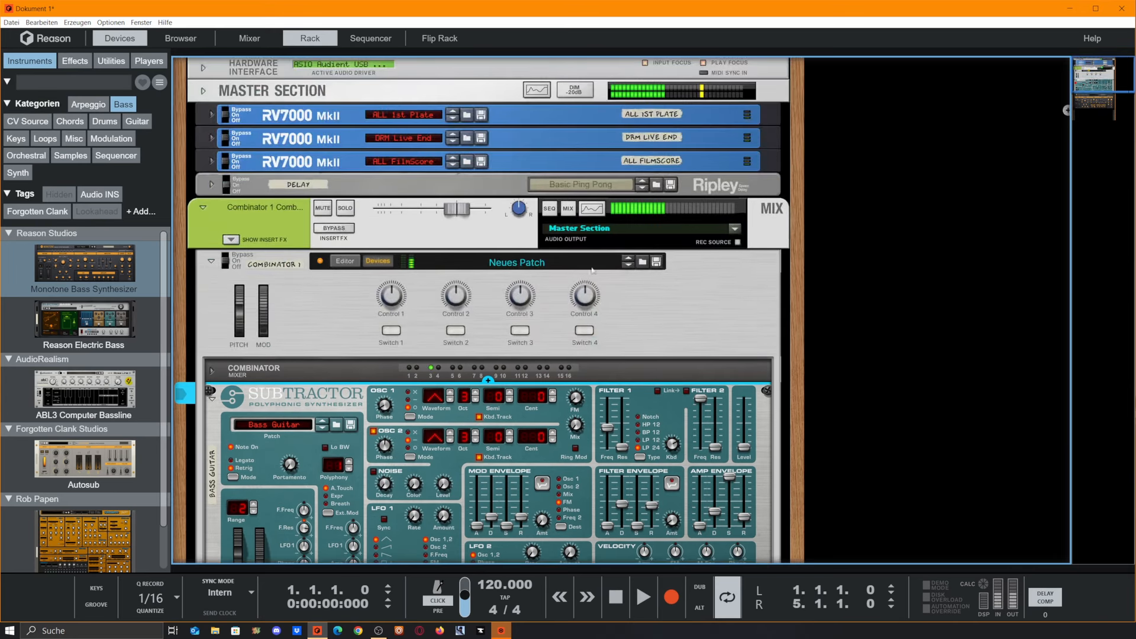
{"action": "left_click", "coordinate": [587, 218]}
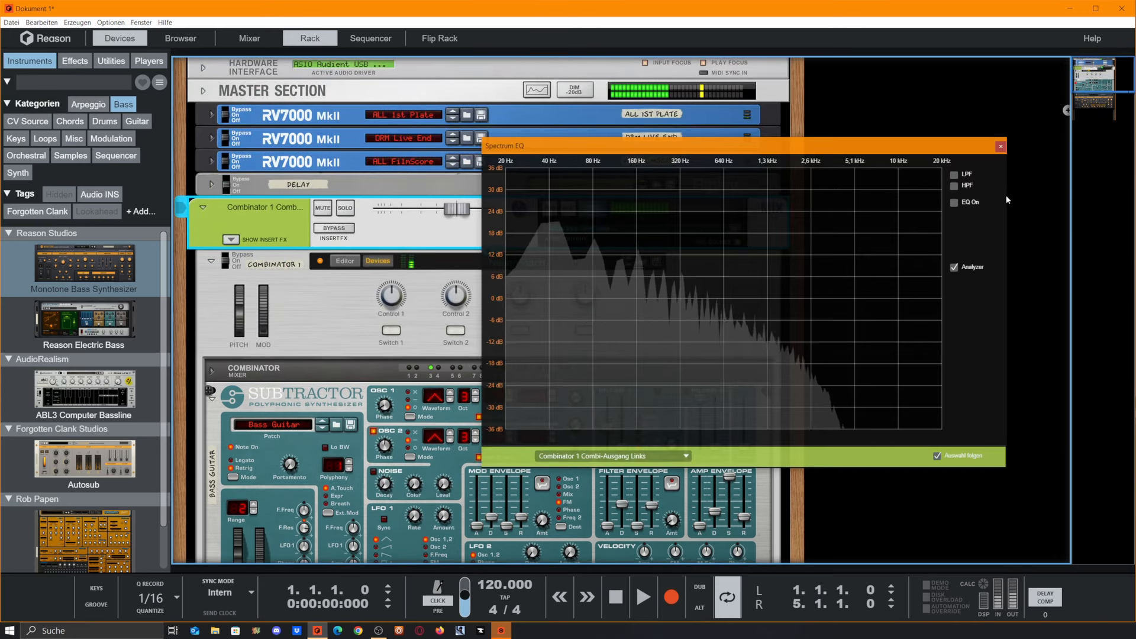
{"action": "left_click", "coordinate": [1001, 146]}
{"action": "scroll", "coordinate": [631, 471], "scroll_direction": "down", "scroll_amount": 6}
{"action": "scroll", "coordinate": [523, 480], "scroll_direction": "down", "scroll_amount": 3}
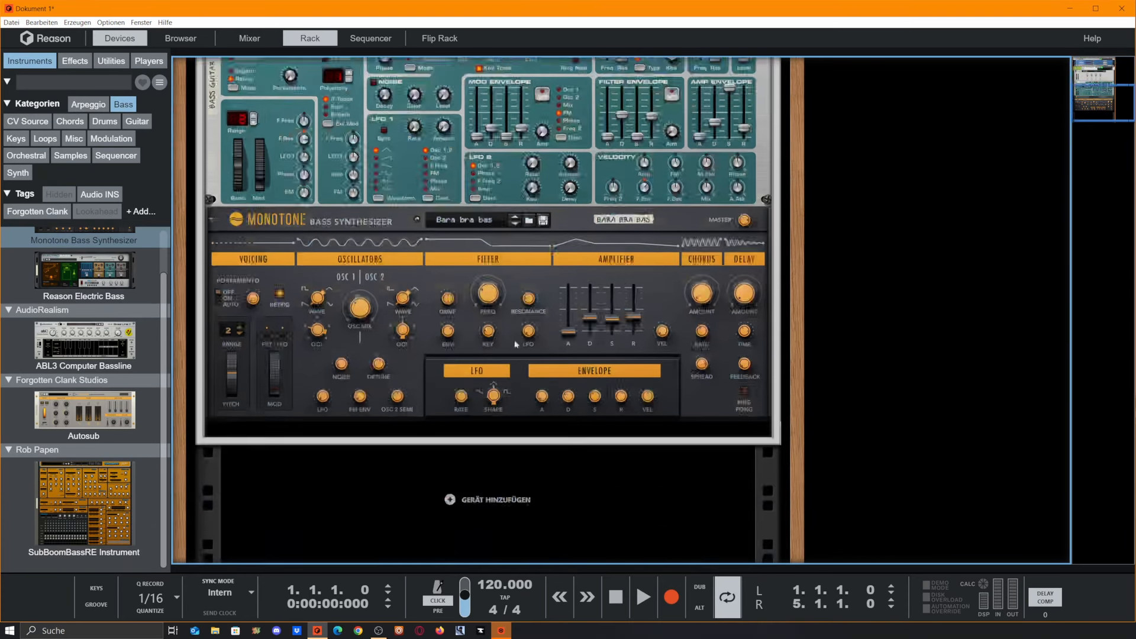
Step: Search the effects for "cor" and add the CoreReLation Phase Analyser below the Monotone
{"action": "left_click", "coordinate": [123, 107]}
{"action": "left_click", "coordinate": [74, 61]}
{"action": "left_click", "coordinate": [89, 83]}
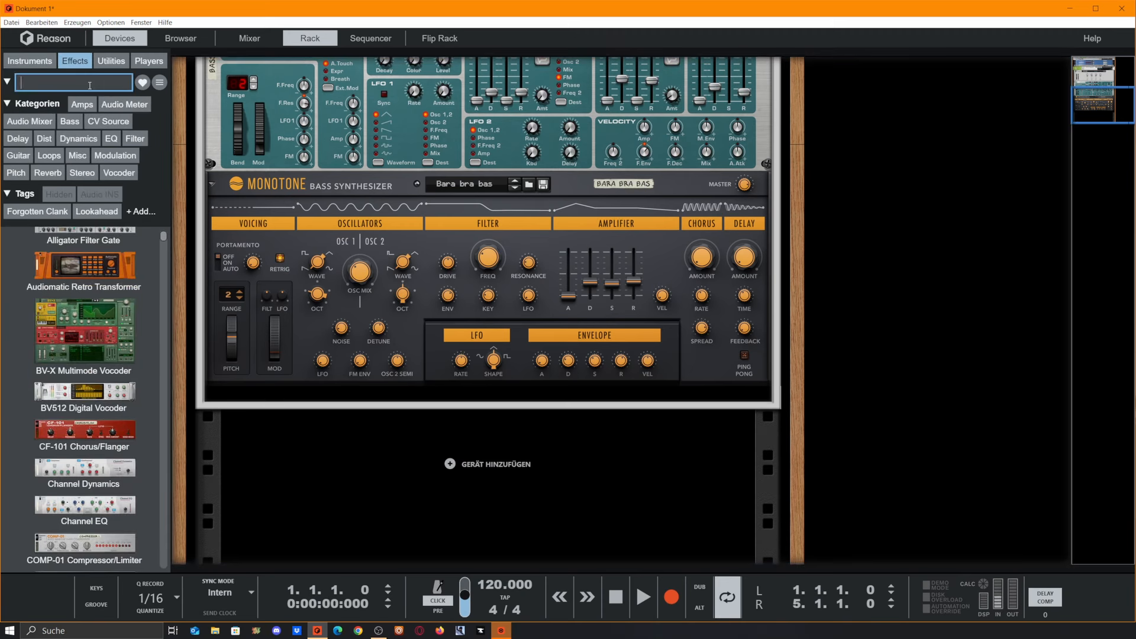
{"action": "type", "text": "cor"}
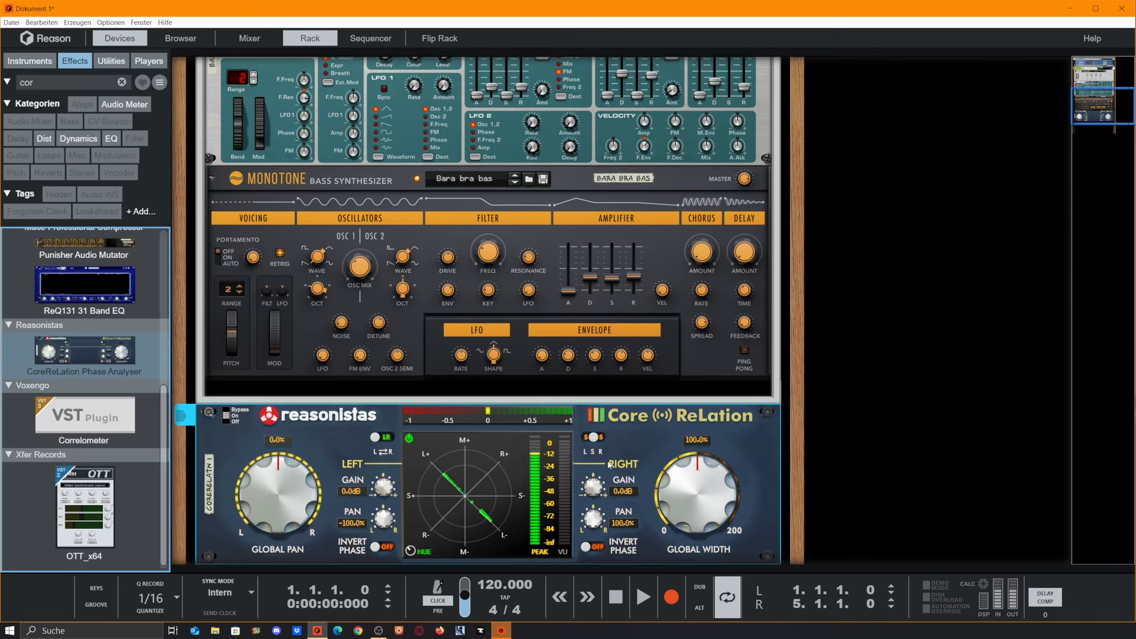
Step: Flip the rack and reroute a cable on the back of the Monotone and CoreReLation
{"action": "key", "text": "Tab"}
{"action": "scroll", "coordinate": [665, 495], "scroll_direction": "up", "scroll_amount": 5}
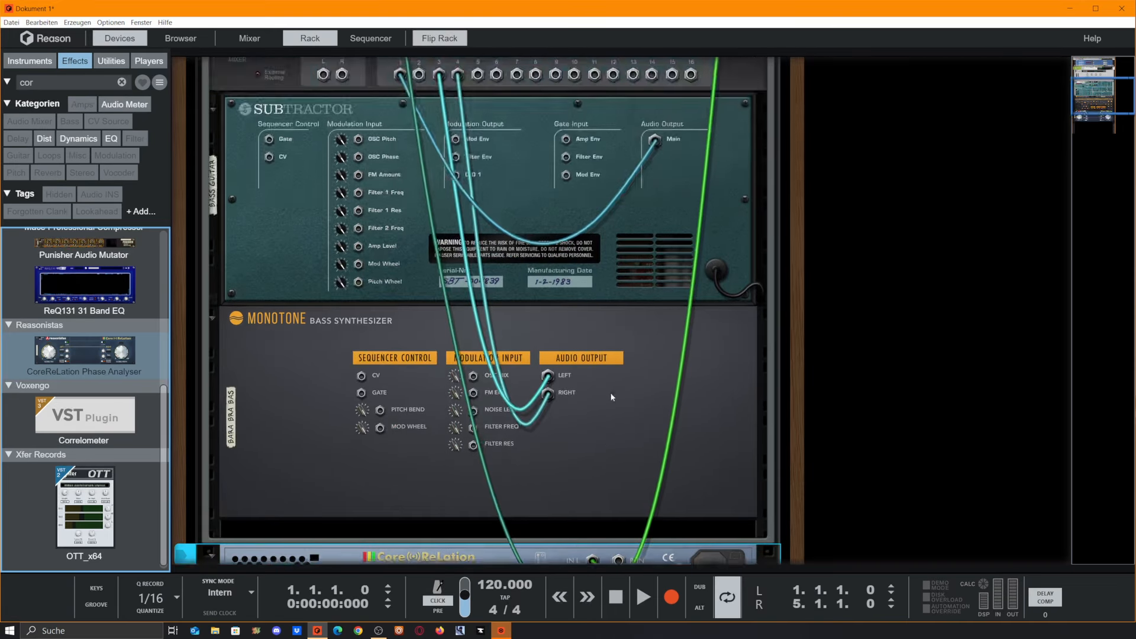
{"action": "scroll", "coordinate": [665, 494], "scroll_direction": "down", "scroll_amount": 6}
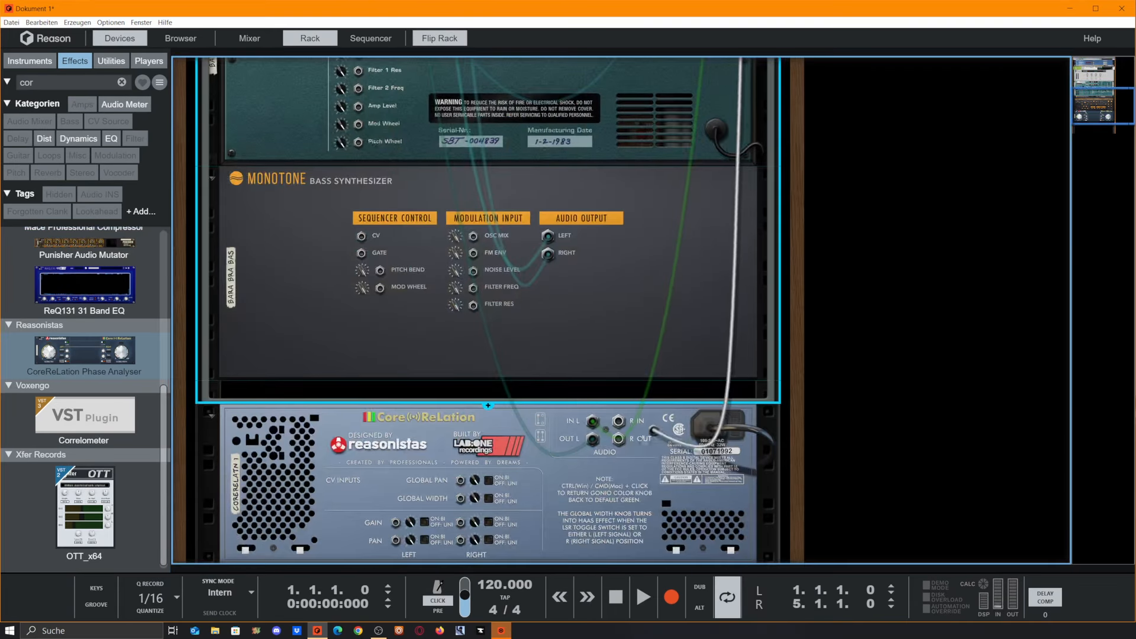
{"action": "left_click_drag", "start_coordinate": [622, 351], "coordinate": [385, 223]}
{"action": "scroll", "coordinate": [432, 274], "scroll_direction": "up", "scroll_amount": 3}
{"action": "key", "text": "Tab"}
{"action": "scroll", "coordinate": [536, 329], "scroll_direction": "down", "scroll_amount": 8}
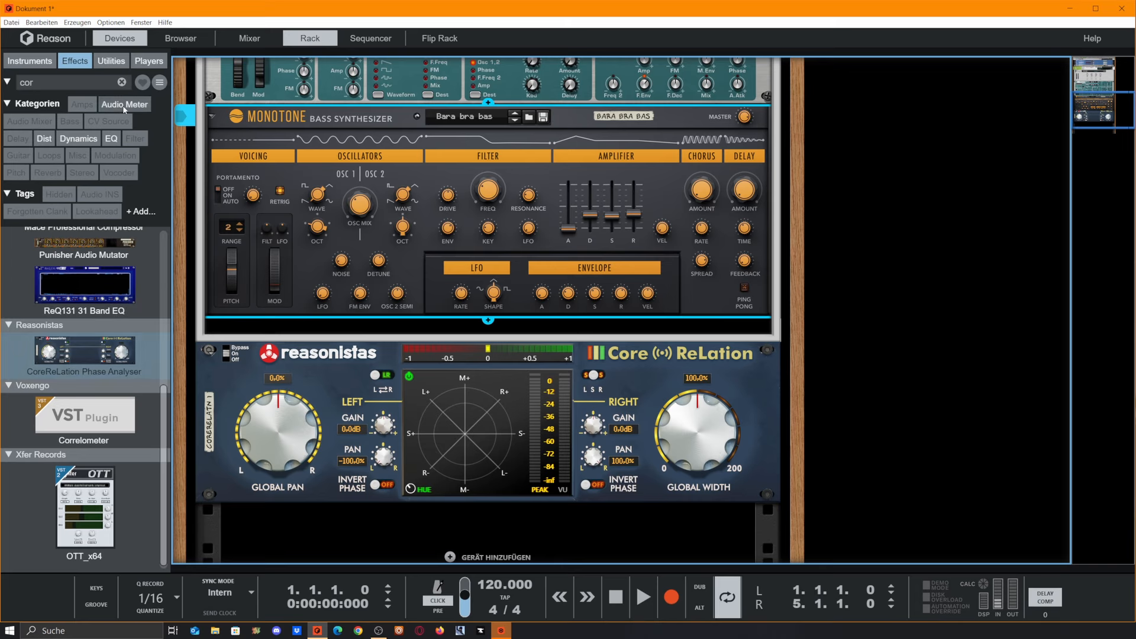
Step: Insert a Blamco Filter below the Monotone and adjust its low cut-off knob
{"action": "left_click", "coordinate": [120, 81]}
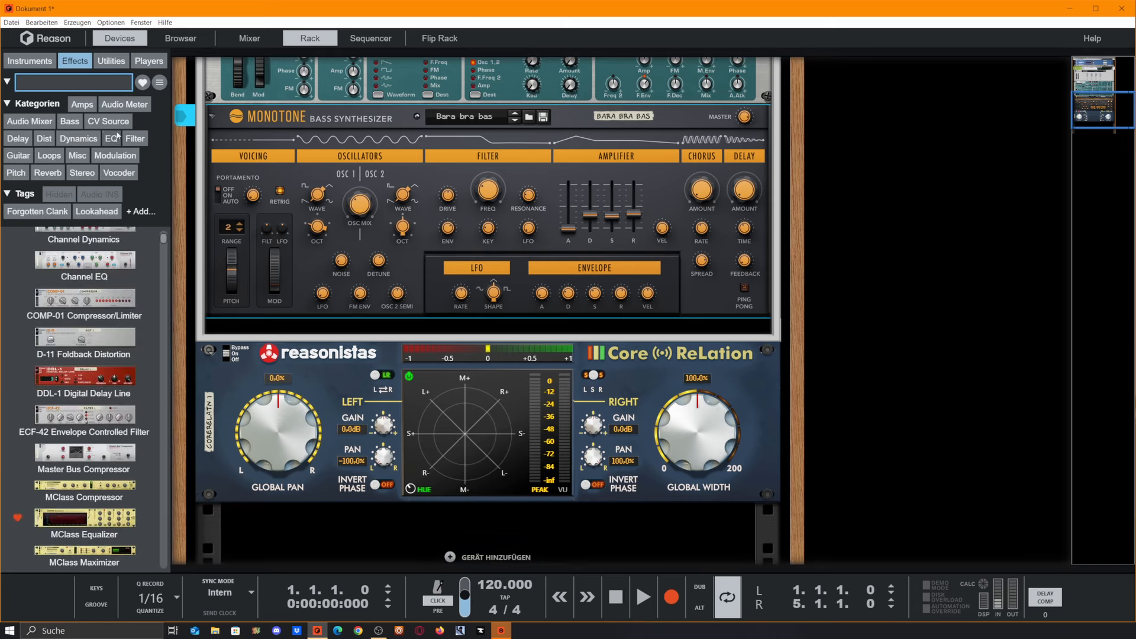
{"action": "left_click", "coordinate": [133, 137]}
{"action": "left_click_drag", "start_coordinate": [83, 387], "coordinate": [408, 337]}
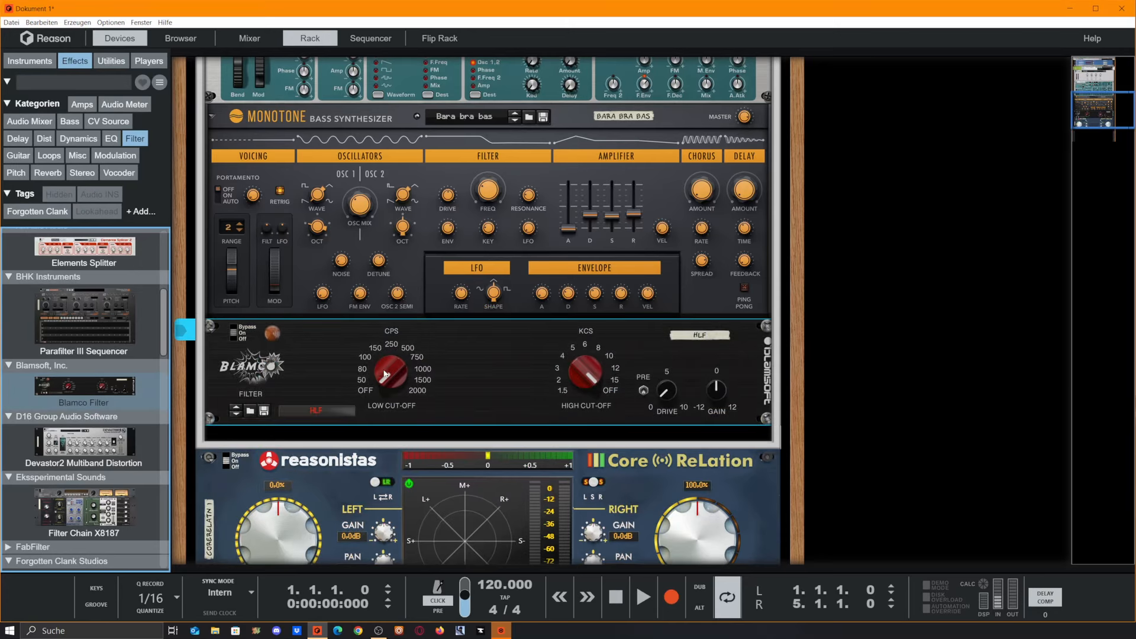
{"action": "left_click", "coordinate": [385, 374]}
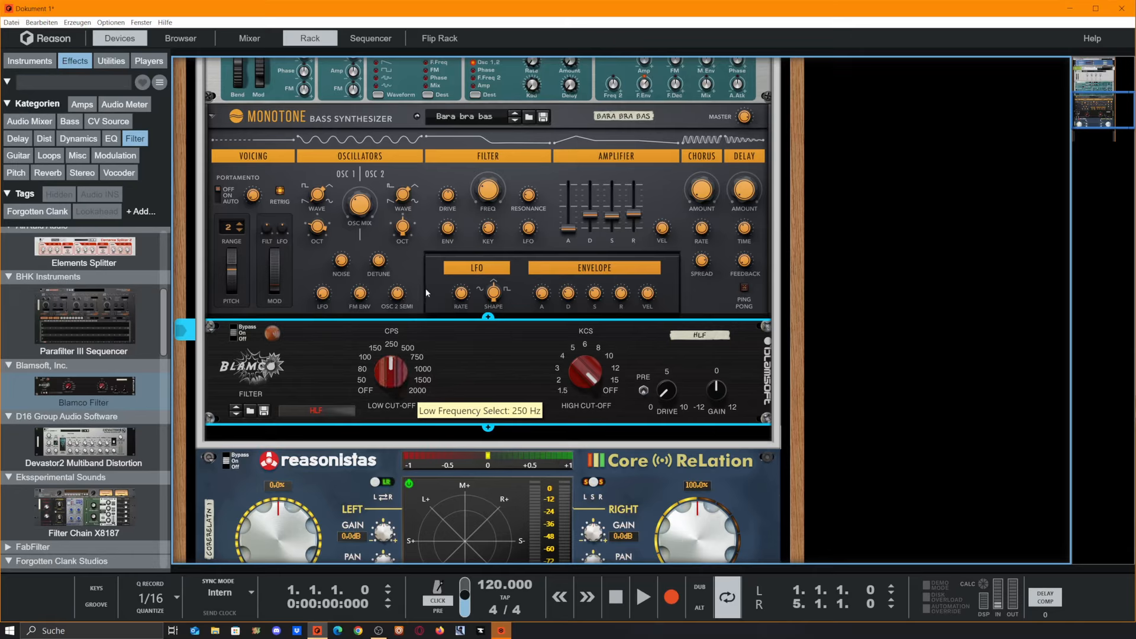
{"action": "left_click_drag", "start_coordinate": [387, 378], "coordinate": [398, 386]}
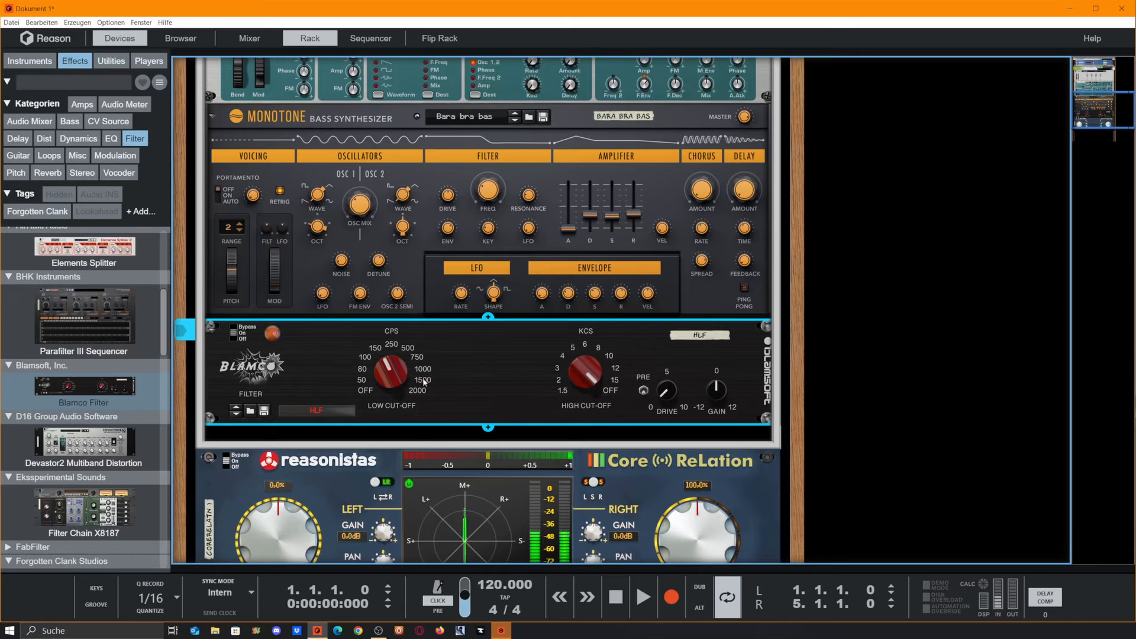
Step: Open the Combinator's Spectrum EQ and set the Blamco filter's low cut-off to 500
{"action": "scroll", "coordinate": [417, 389], "scroll_direction": "up", "scroll_amount": 10}
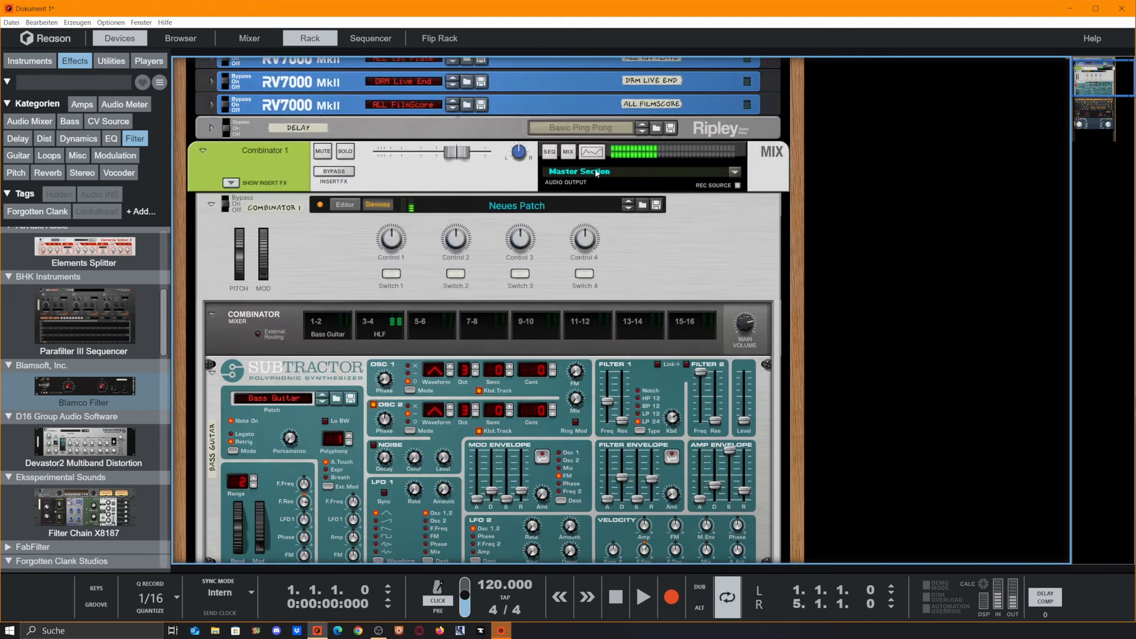
{"action": "left_click", "coordinate": [598, 168]}
{"action": "key", "text": "F2"}
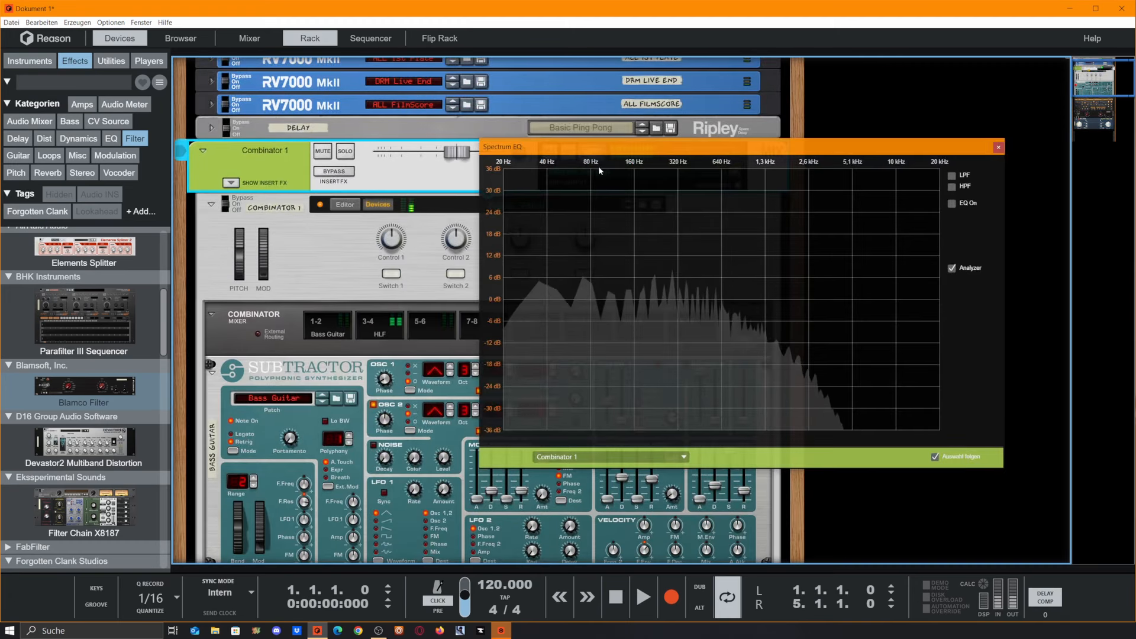
{"action": "scroll", "coordinate": [456, 349], "scroll_direction": "down", "scroll_amount": 8}
{"action": "scroll", "coordinate": [455, 349], "scroll_direction": "down", "scroll_amount": 3}
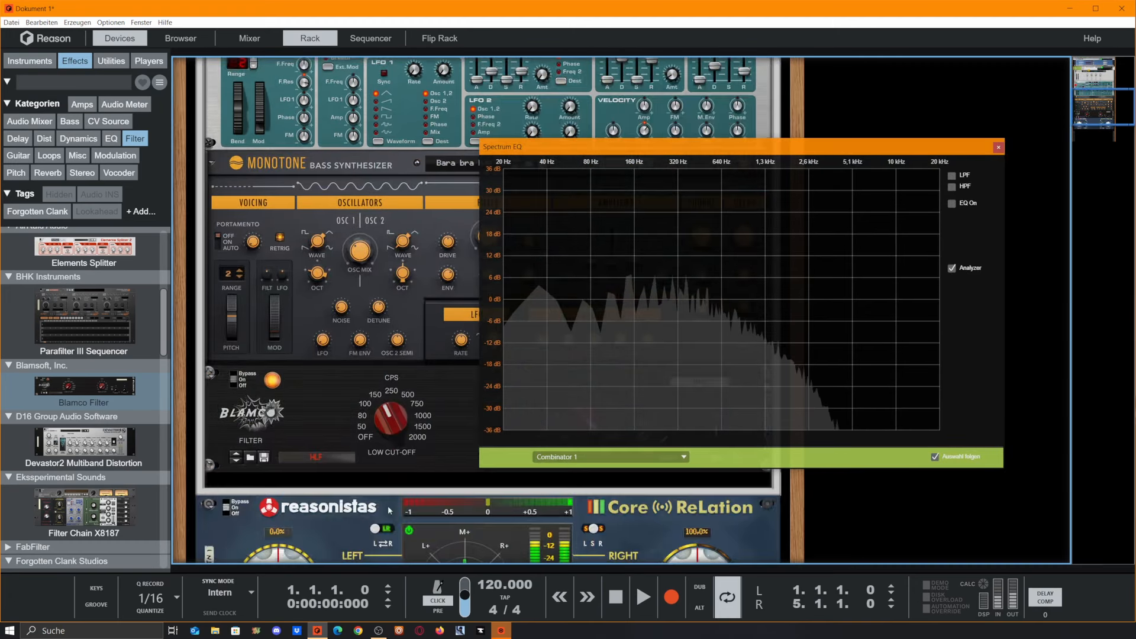
{"action": "left_click", "coordinate": [397, 390]}
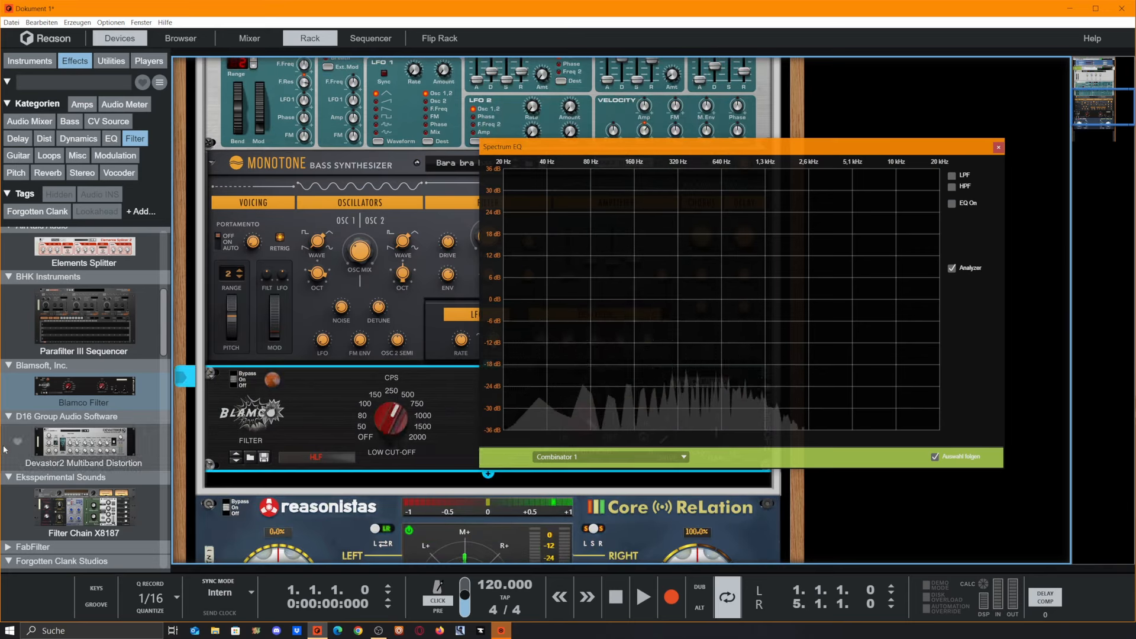
Step: Replace the Blamco Filter with an Omega Trimmer and enable its high-pass filter
{"action": "scroll", "coordinate": [60, 431], "scroll_direction": "down", "scroll_amount": 5}
{"action": "scroll", "coordinate": [62, 431], "scroll_direction": "down", "scroll_amount": 4}
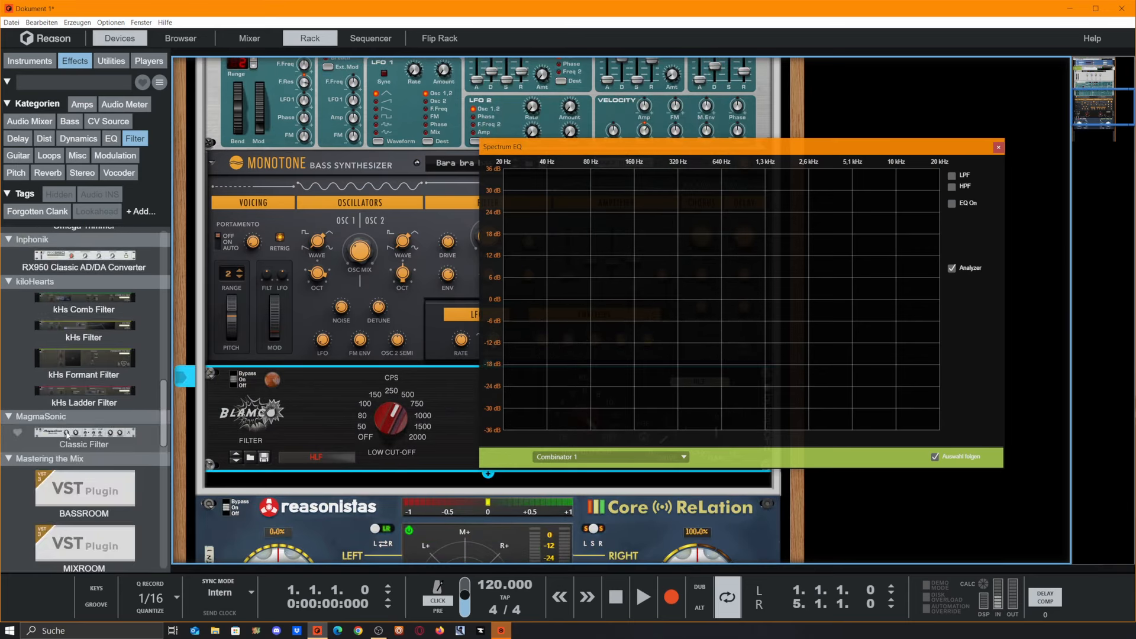
{"action": "scroll", "coordinate": [104, 361], "scroll_direction": "up", "scroll_amount": 2}
{"action": "left_click_drag", "start_coordinate": [87, 316], "coordinate": [346, 415]}
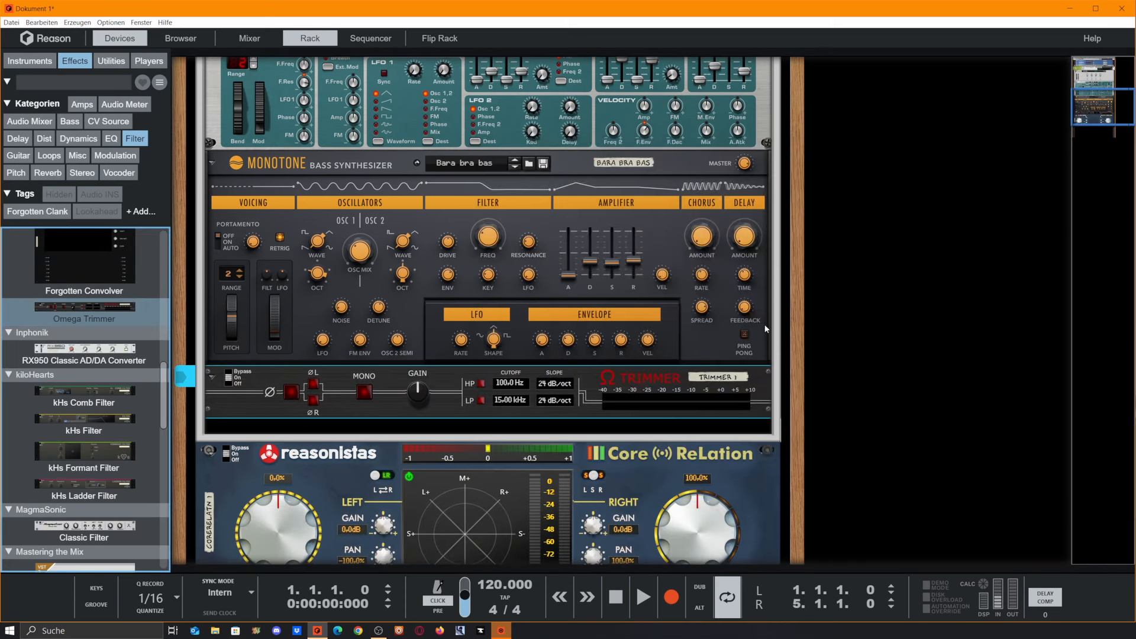
{"action": "left_click", "coordinate": [482, 385]}
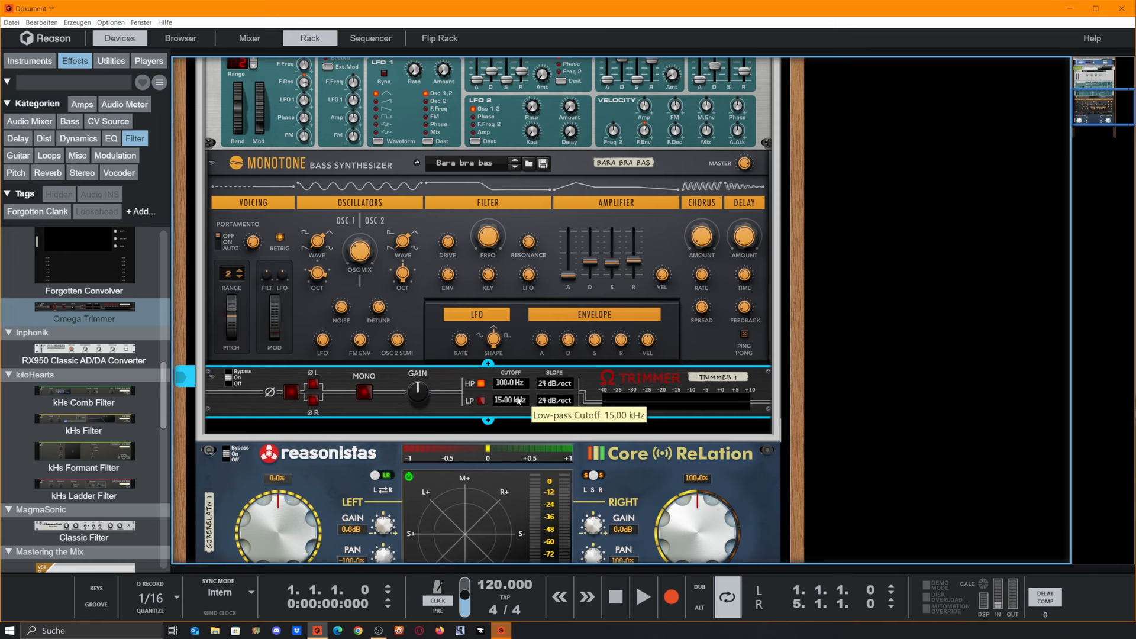
Step: Reopen the Combinator's Spectrum EQ and move its window above the rack
{"action": "scroll", "coordinate": [540, 406], "scroll_direction": "up", "scroll_amount": 5}
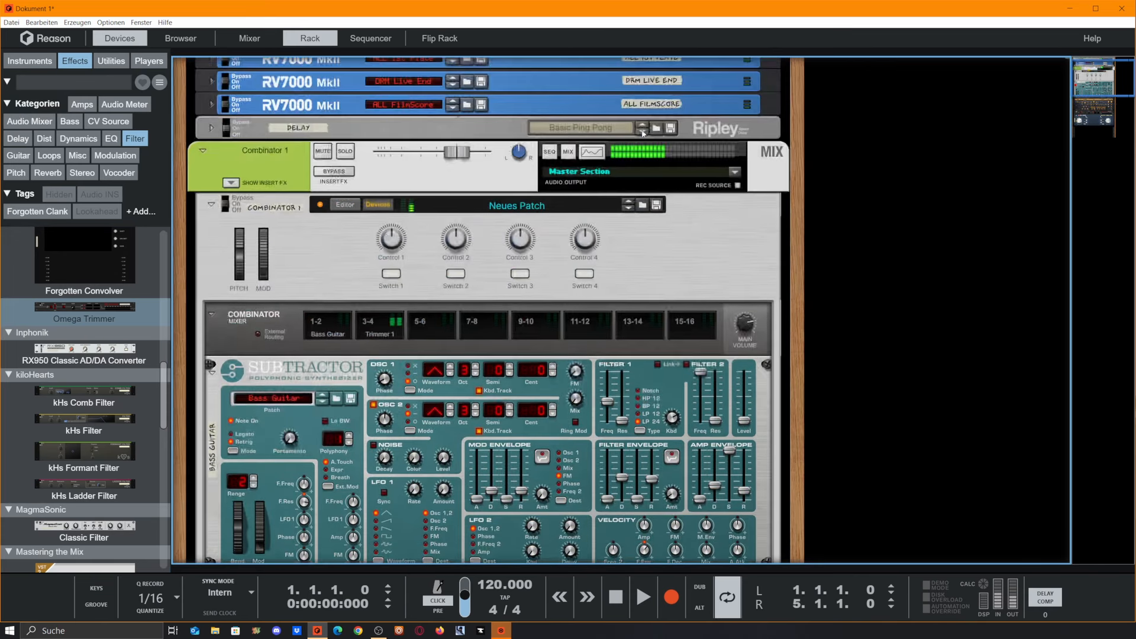
{"action": "left_click", "coordinate": [592, 151]}
{"action": "scroll", "coordinate": [428, 392], "scroll_direction": "down", "scroll_amount": 5}
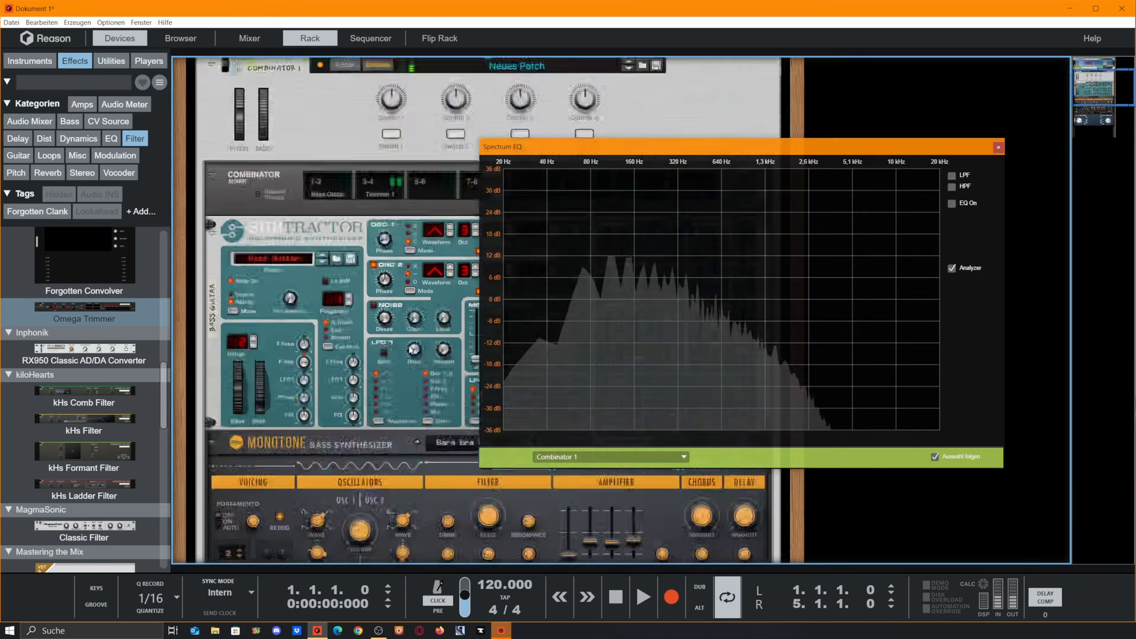
{"action": "left_click_drag", "start_coordinate": [628, 157], "coordinate": [649, 76]}
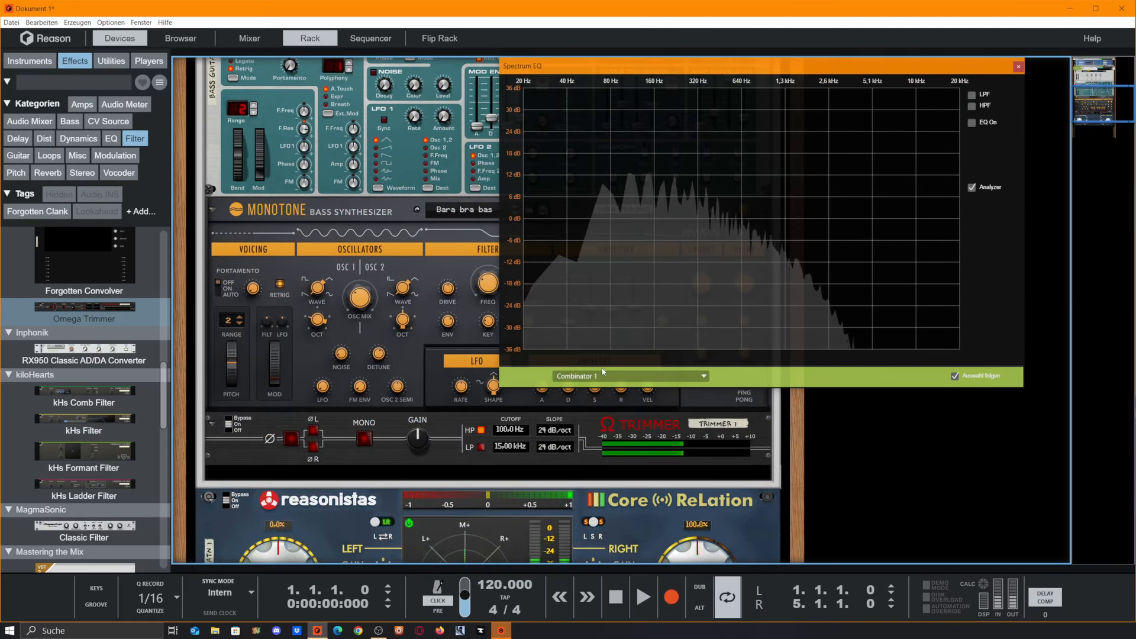
Step: Toggle the Omega Trimmer's Mono switch and set its high-pass cutoff to about 202.3 Hz
{"action": "left_click", "coordinate": [364, 440]}
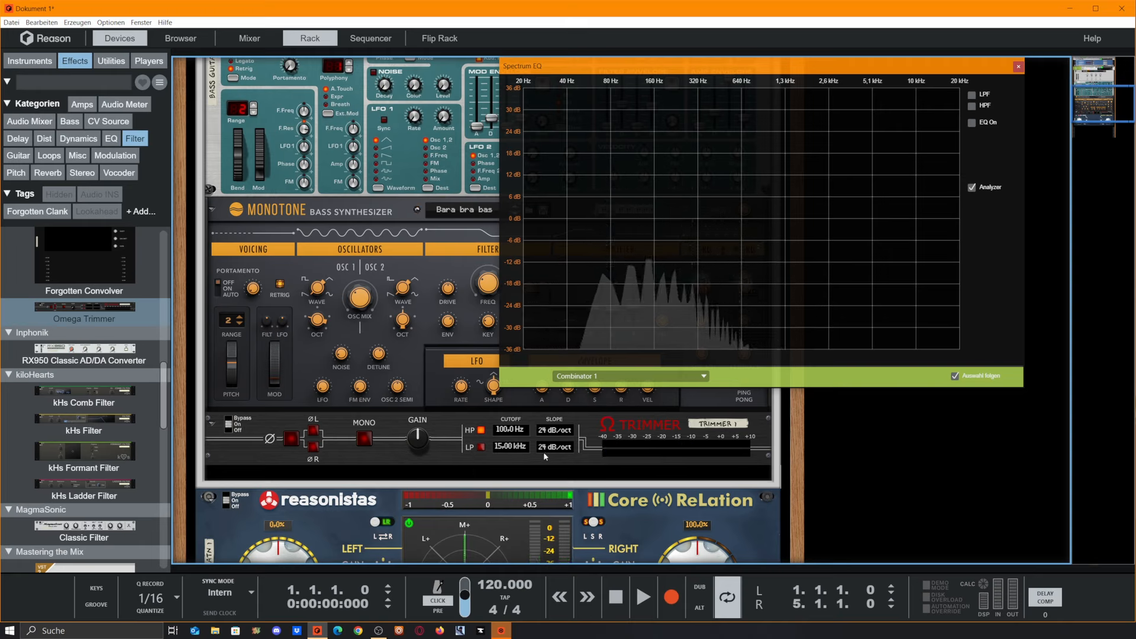
{"action": "left_click_drag", "start_coordinate": [512, 437], "coordinate": [509, 409]}
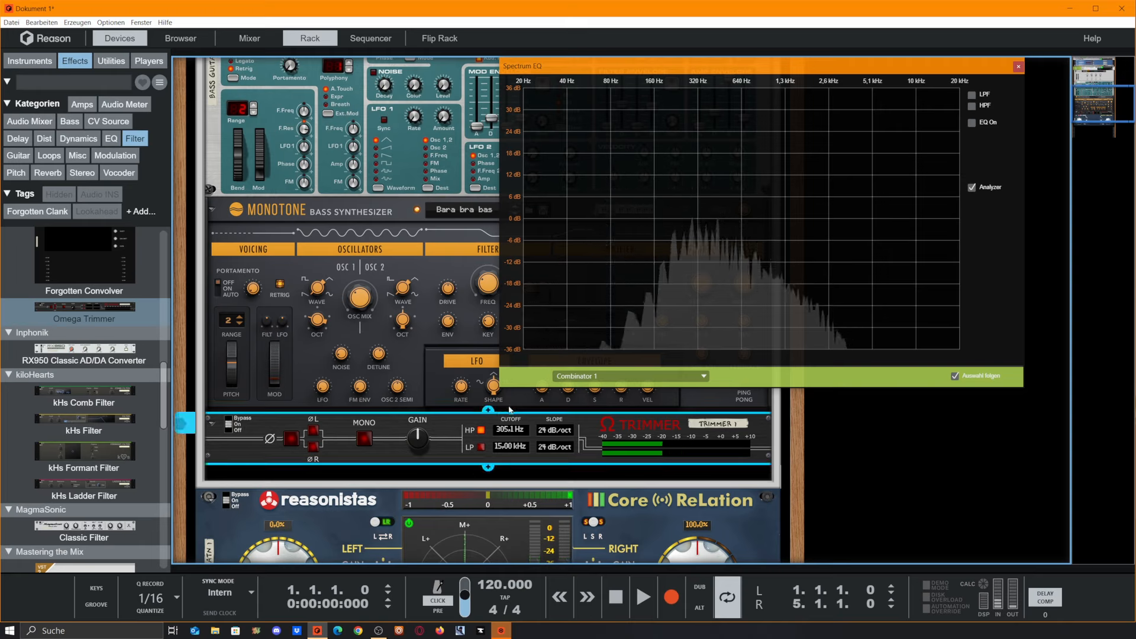
{"action": "left_click_drag", "start_coordinate": [503, 432], "coordinate": [504, 443]}
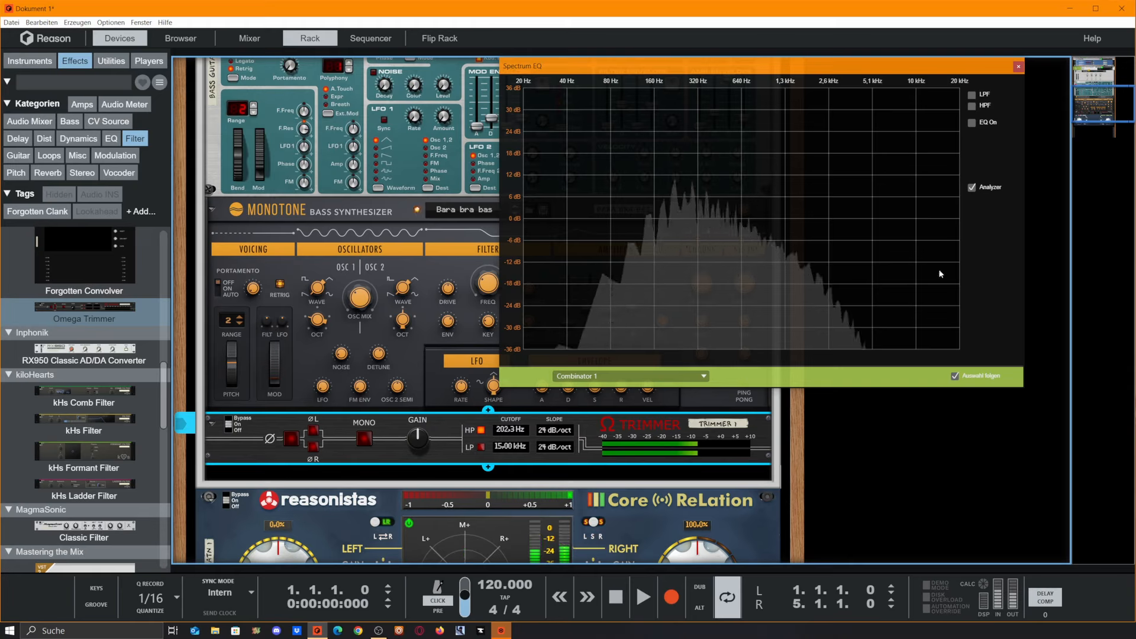
Step: Close the Spectrum EQ and raise the Monotone's master volume to about 0.6 dB
{"action": "left_click", "coordinate": [1018, 67]}
{"action": "scroll", "coordinate": [710, 243], "scroll_direction": "up", "scroll_amount": 5}
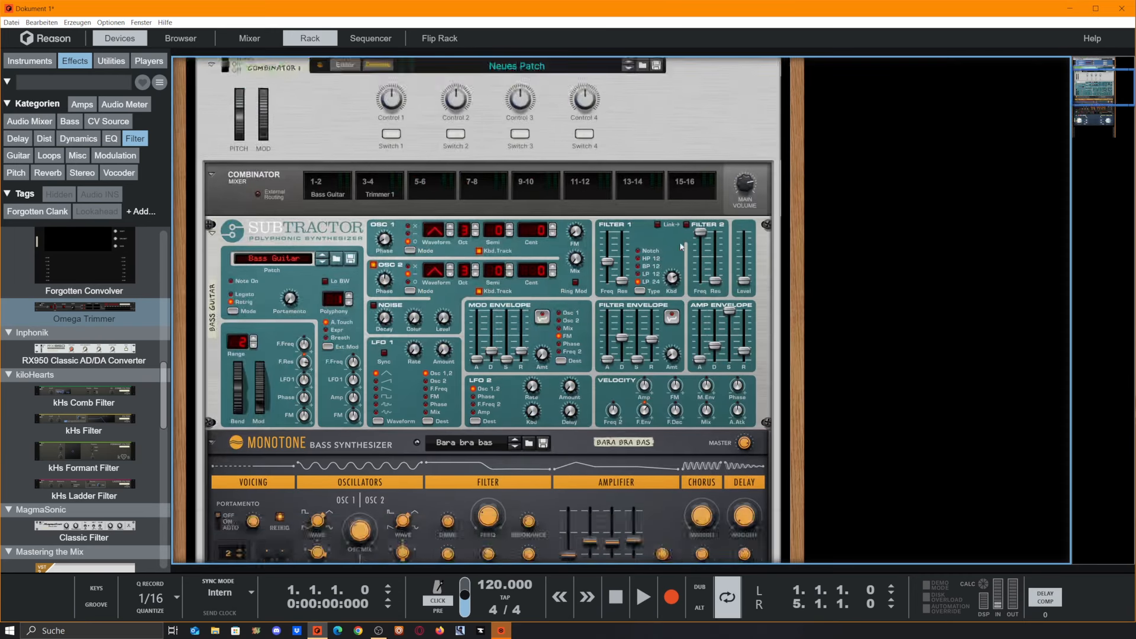
{"action": "scroll", "coordinate": [710, 243], "scroll_direction": "down", "scroll_amount": 1}
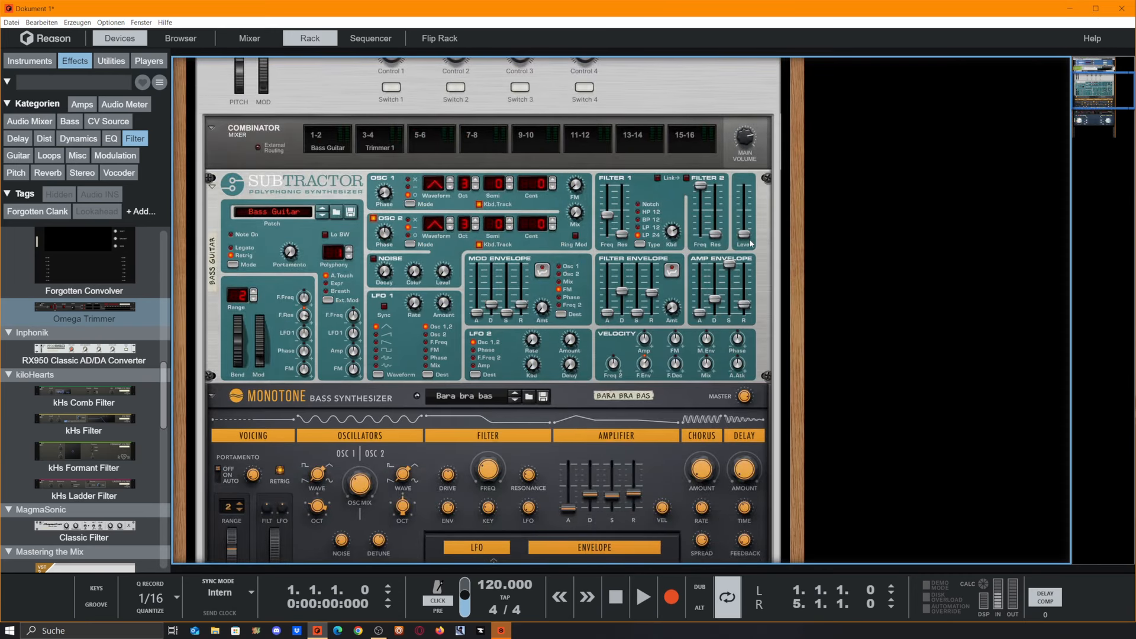
{"action": "scroll", "coordinate": [748, 233], "scroll_direction": "down", "scroll_amount": 4}
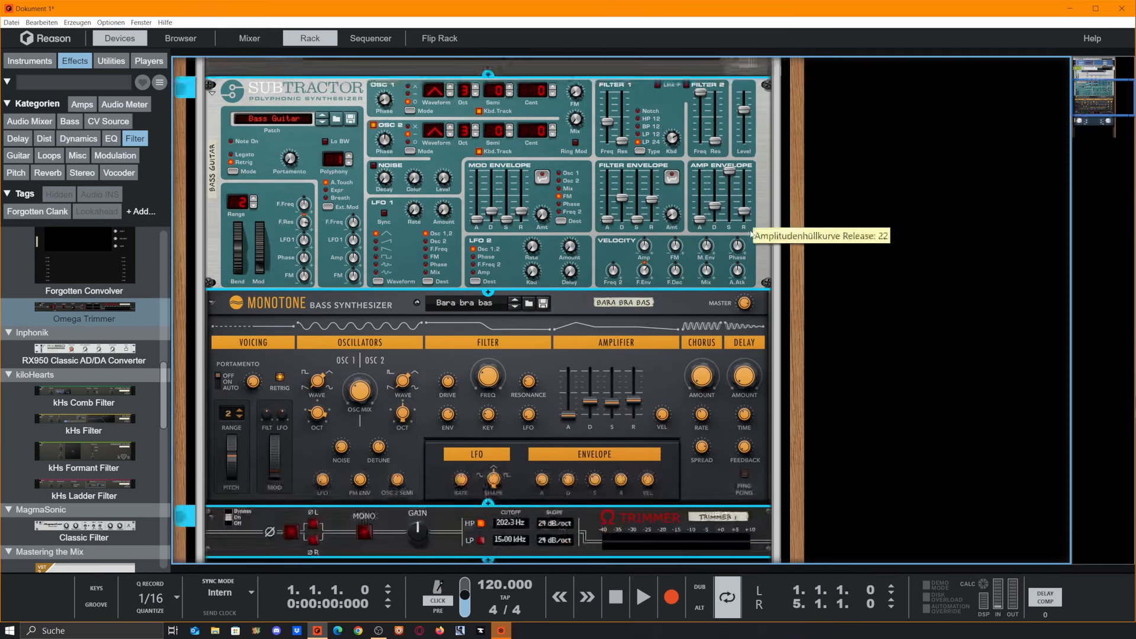
{"action": "scroll", "coordinate": [754, 240], "scroll_direction": "down", "scroll_amount": 2}
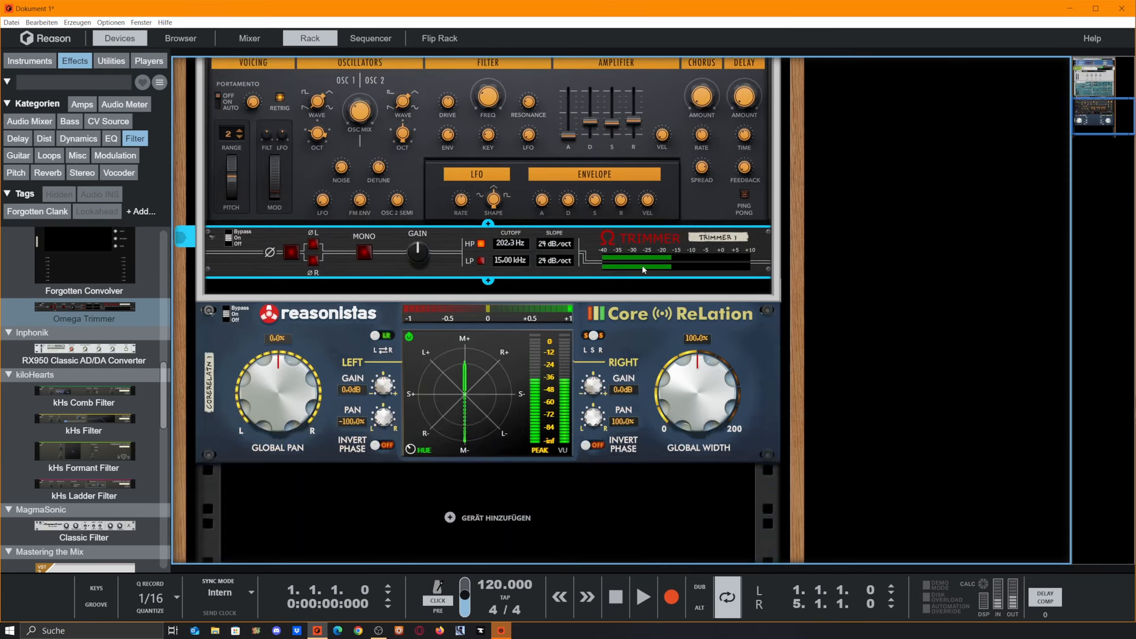
{"action": "scroll", "coordinate": [389, 266], "scroll_direction": "up", "scroll_amount": 4}
{"action": "scroll", "coordinate": [389, 265], "scroll_direction": "up", "scroll_amount": 1}
{"action": "left_click", "coordinate": [746, 303]}
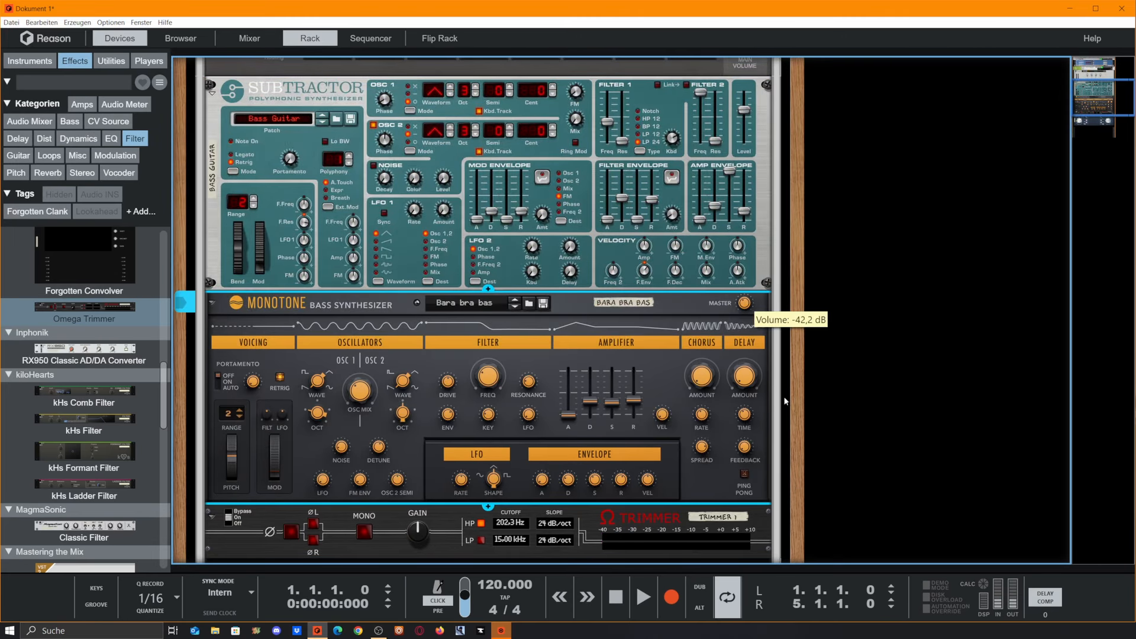
{"action": "left_click_drag", "start_coordinate": [785, 401], "coordinate": [789, 333]}
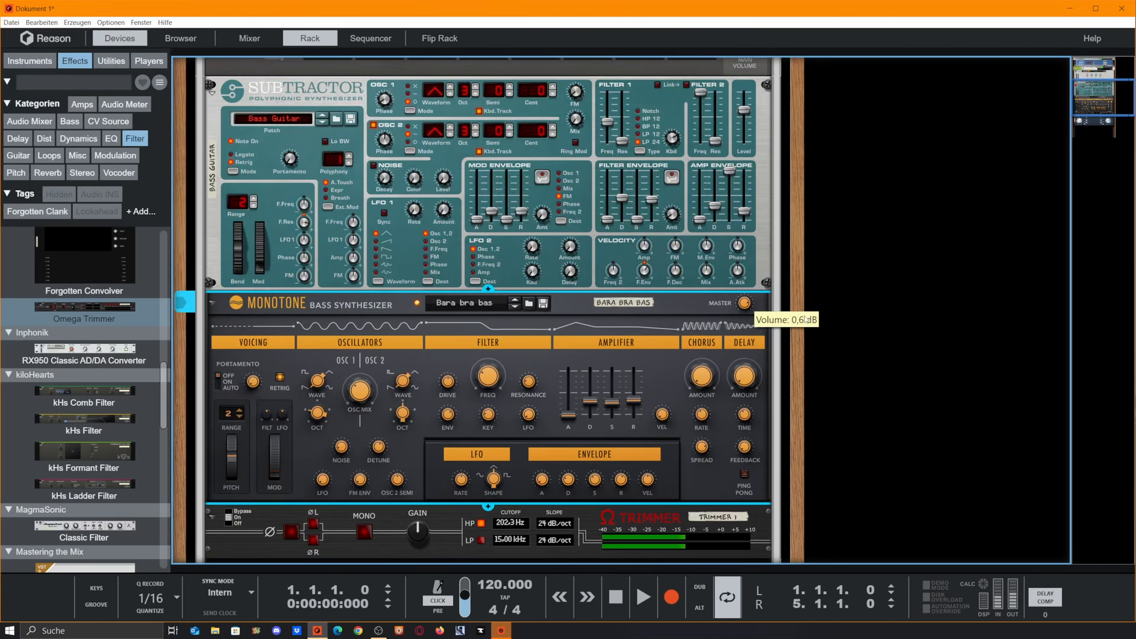
Step: Insert a Stereo Tool from the Stereo effects into the Combinator below the Omega Trimmer
{"action": "scroll", "coordinate": [784, 367], "scroll_direction": "down", "scroll_amount": 2}
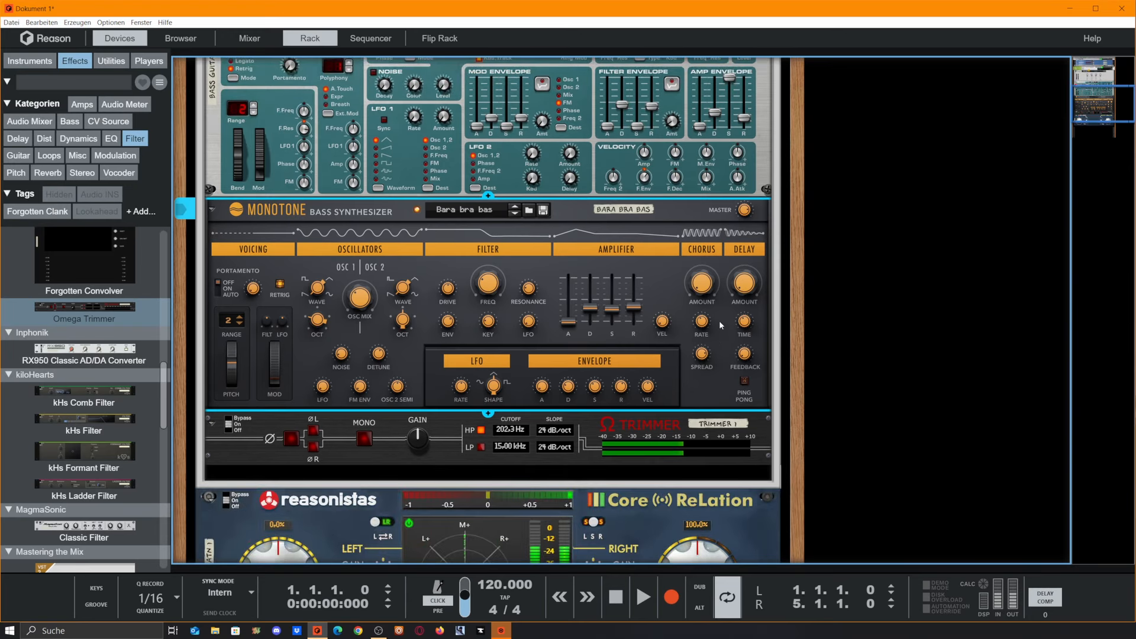
{"action": "scroll", "coordinate": [442, 443], "scroll_direction": "up", "scroll_amount": 5}
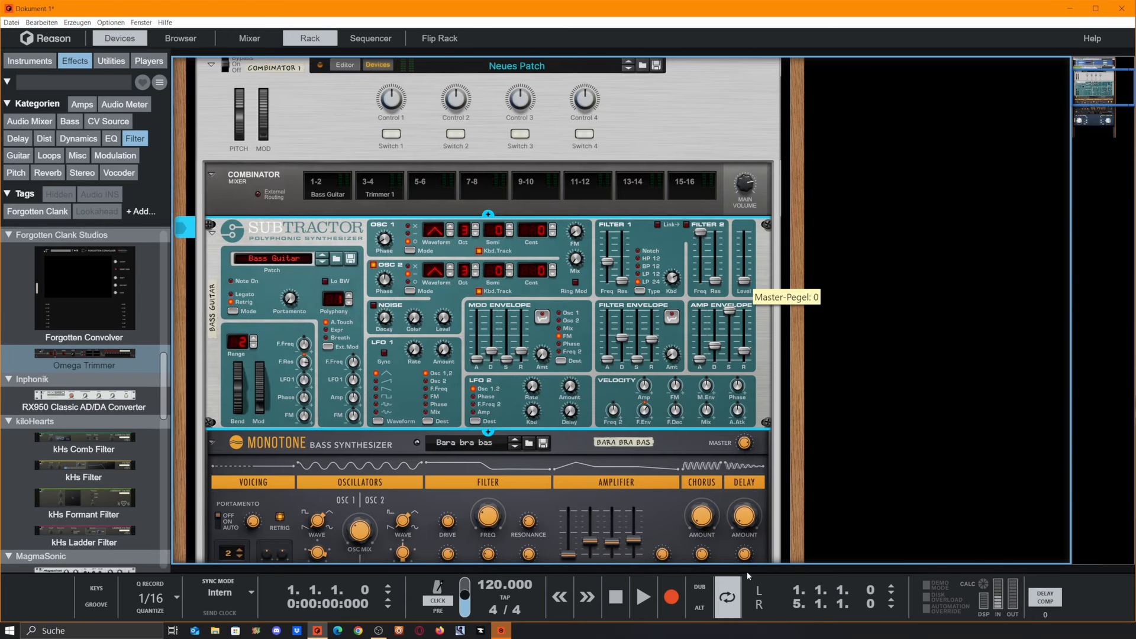
{"action": "scroll", "coordinate": [90, 303], "scroll_direction": "down", "scroll_amount": 2}
{"action": "scroll", "coordinate": [451, 323], "scroll_direction": "down", "scroll_amount": 10}
{"action": "scroll", "coordinate": [572, 321], "scroll_direction": "up", "scroll_amount": 4}
{"action": "scroll", "coordinate": [573, 321], "scroll_direction": "down", "scroll_amount": 3}
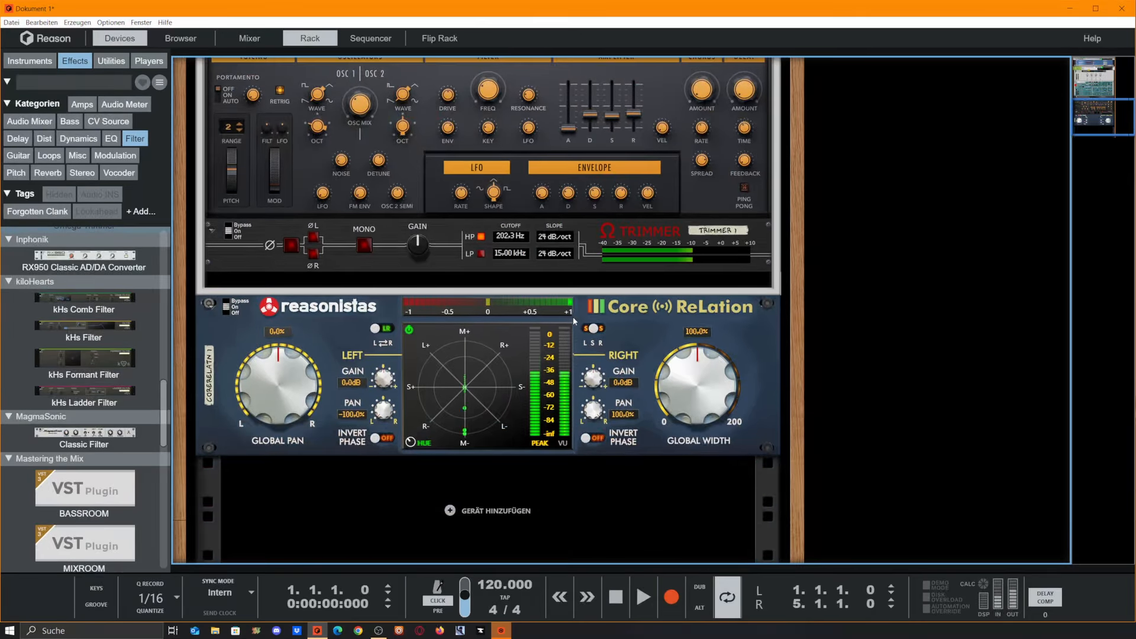
{"action": "scroll", "coordinate": [742, 269], "scroll_direction": "up", "scroll_amount": 2}
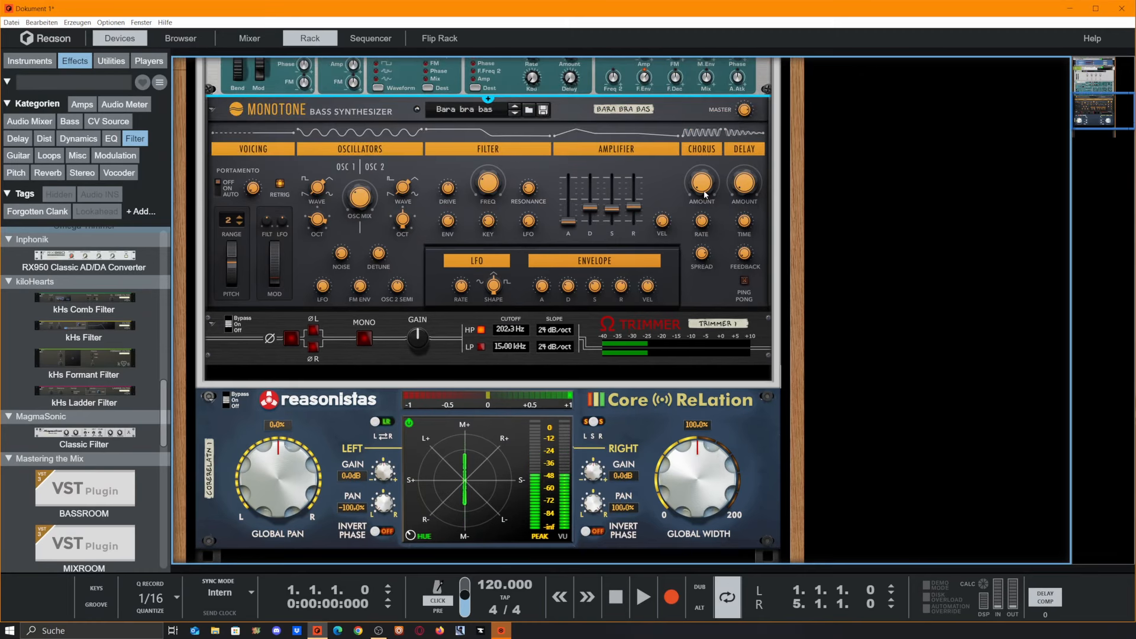
{"action": "left_click", "coordinate": [721, 199]}
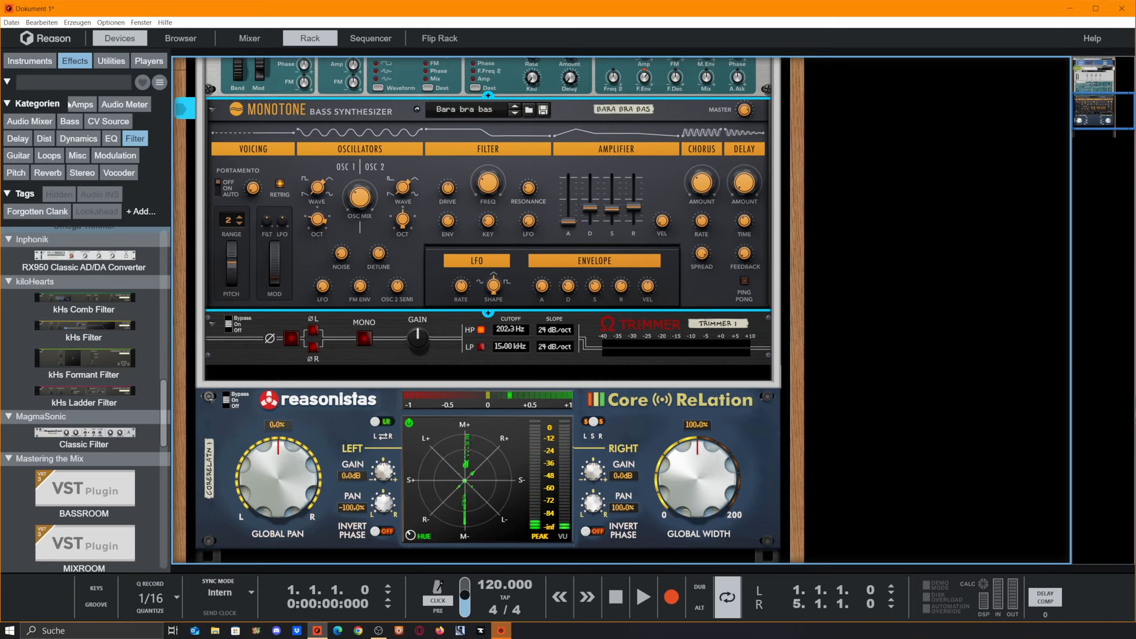
{"action": "left_click", "coordinate": [130, 140]}
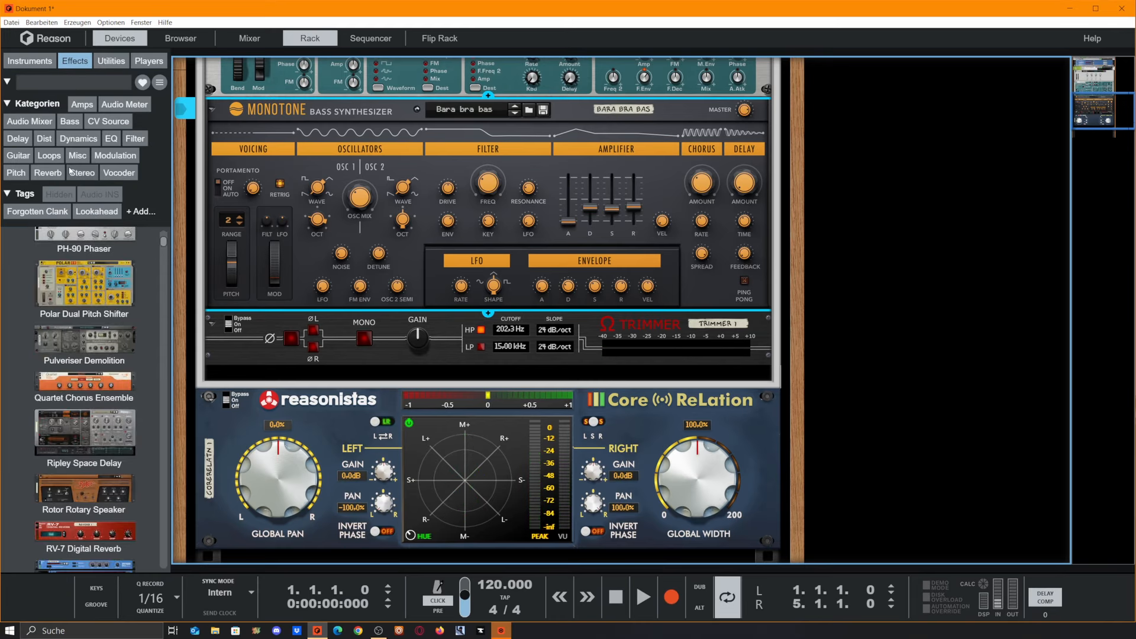
{"action": "left_click", "coordinate": [81, 173]}
{"action": "left_click_drag", "start_coordinate": [84, 278], "coordinate": [551, 360]}
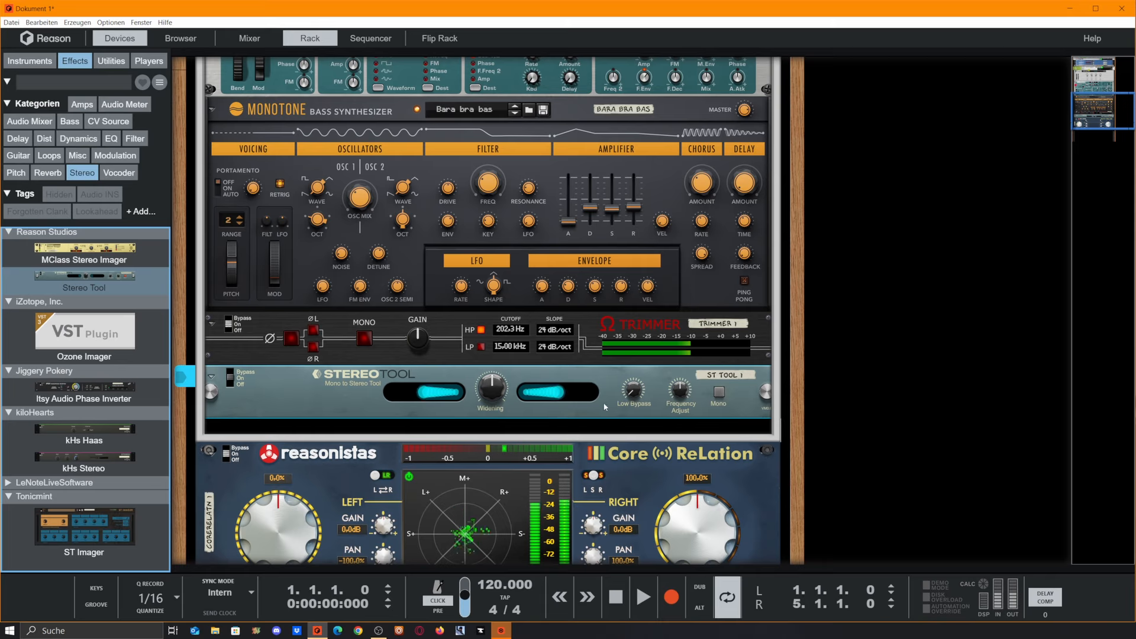
Step: Turn up the Stereo Tool's widening and set its low bypass to about 226.8 Hz
{"action": "left_click_drag", "start_coordinate": [496, 388], "coordinate": [573, 332]}
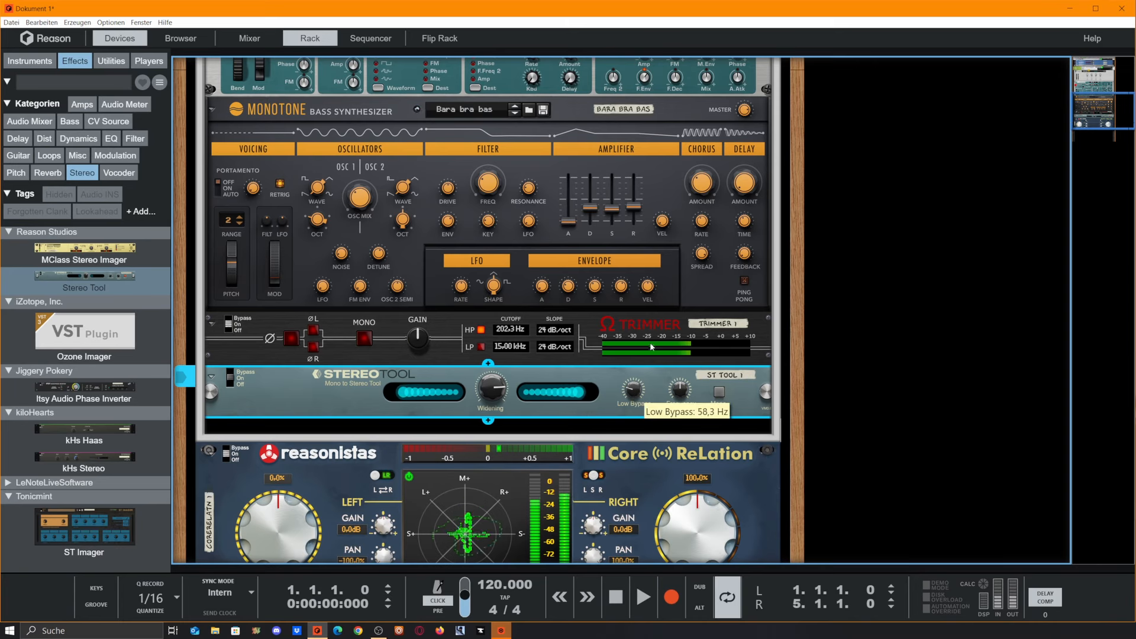
{"action": "left_click_drag", "start_coordinate": [650, 342], "coordinate": [676, 278]}
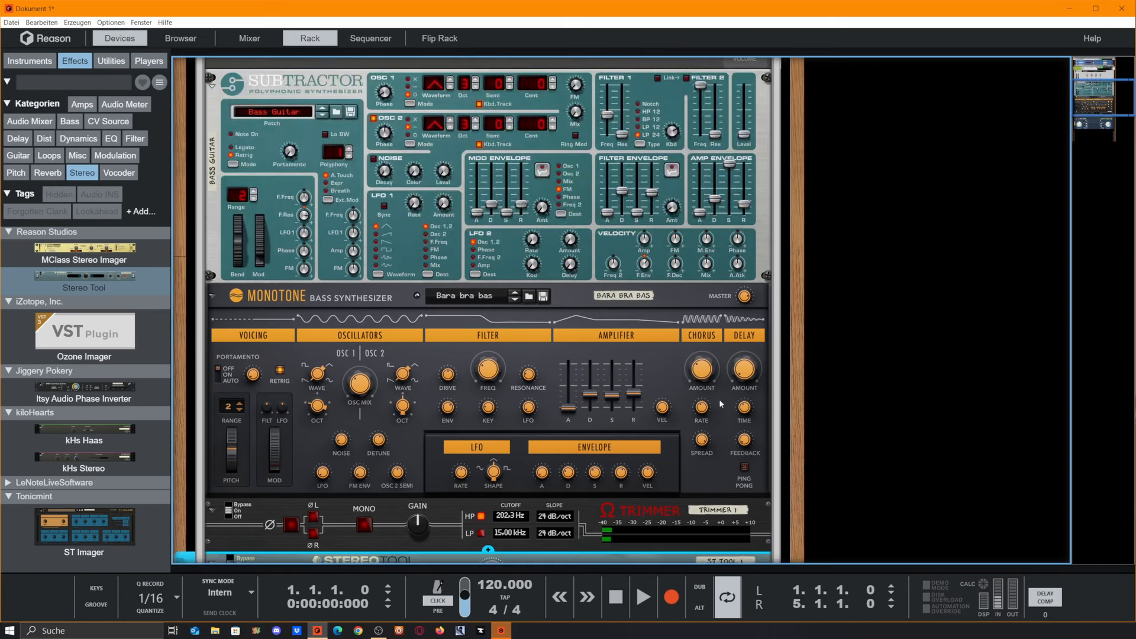
Step: Raise the Bass Guitar Subtractor's level fader inside the Combinator
{"action": "scroll", "coordinate": [720, 401], "scroll_direction": "down", "scroll_amount": 3}
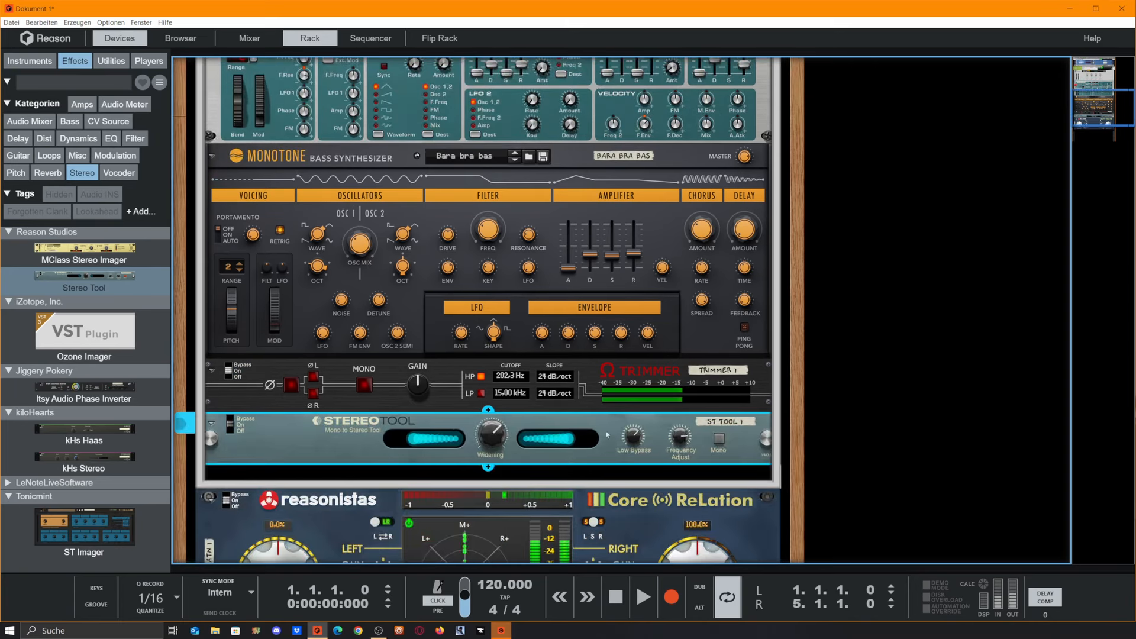
{"action": "scroll", "coordinate": [750, 334], "scroll_direction": "up", "scroll_amount": 4}
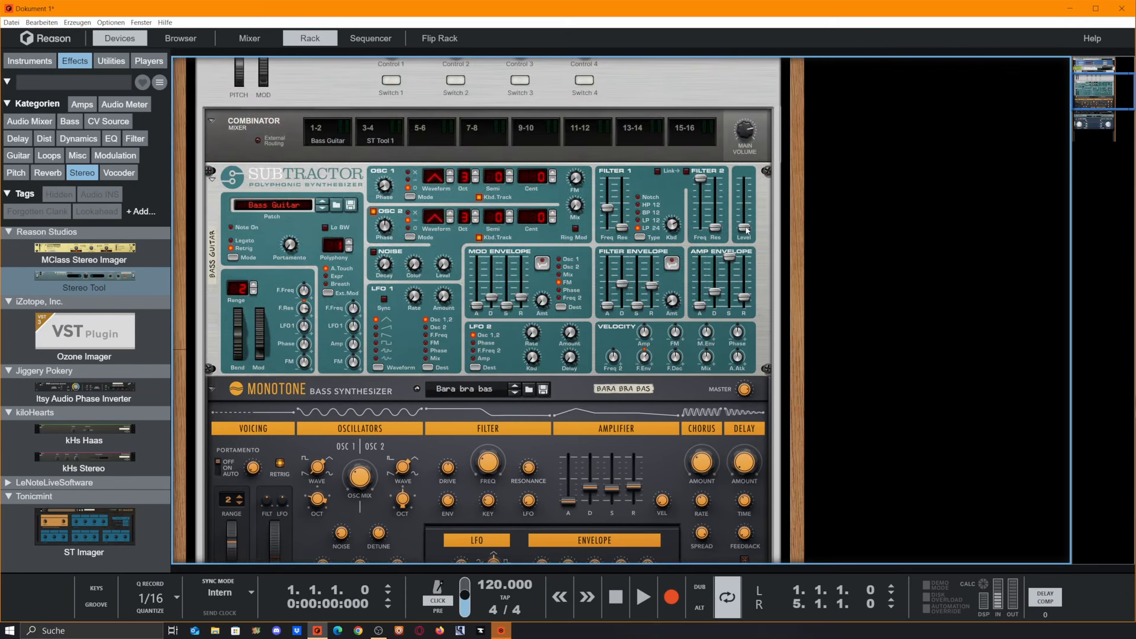
{"action": "left_click_drag", "start_coordinate": [746, 230], "coordinate": [741, 196]}
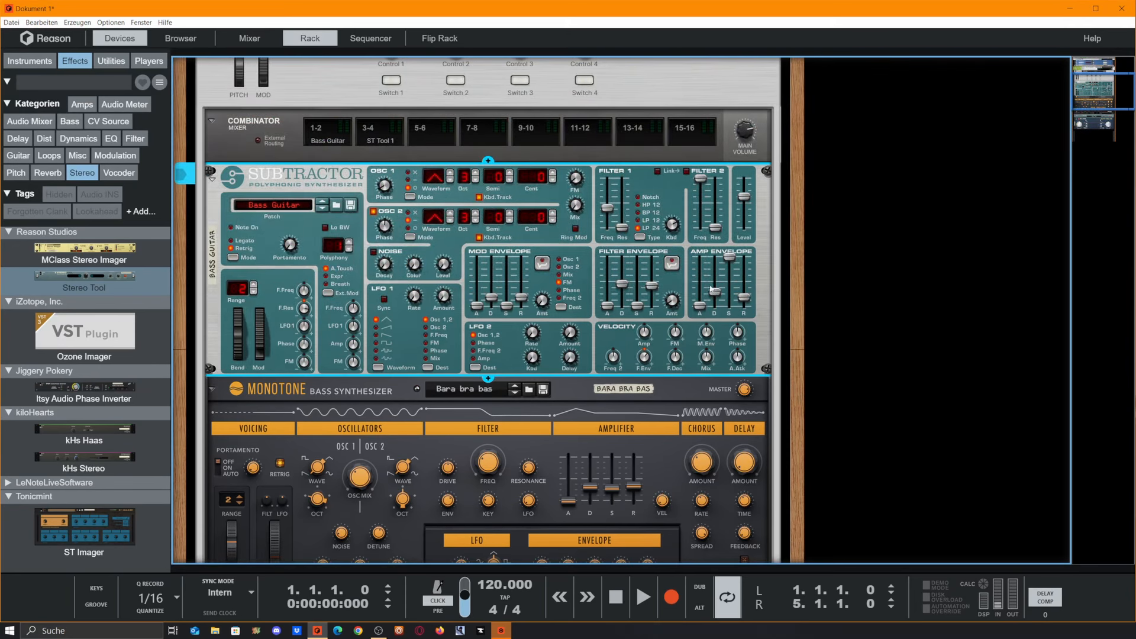
Step: Scroll through the rack to review the layered bass chain, the Stereo Tool's widening and the correlation meter
{"action": "scroll", "coordinate": [714, 290], "scroll_direction": "down", "scroll_amount": 2}
{"action": "scroll", "coordinate": [738, 355], "scroll_direction": "down", "scroll_amount": 1}
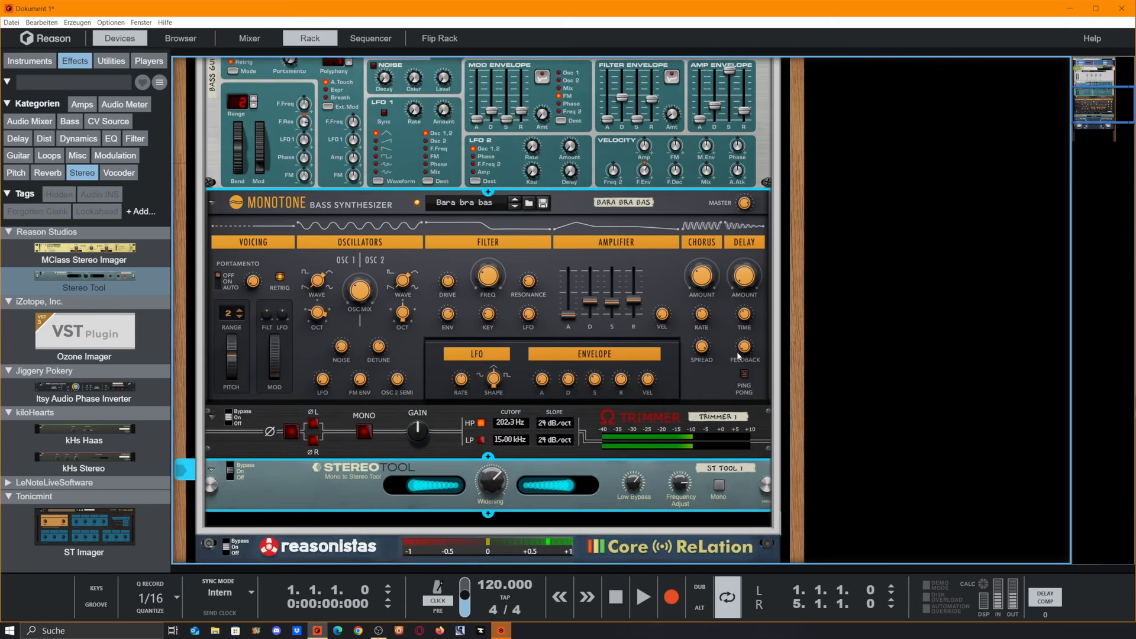
{"action": "scroll", "coordinate": [742, 363], "scroll_direction": "down", "scroll_amount": 2}
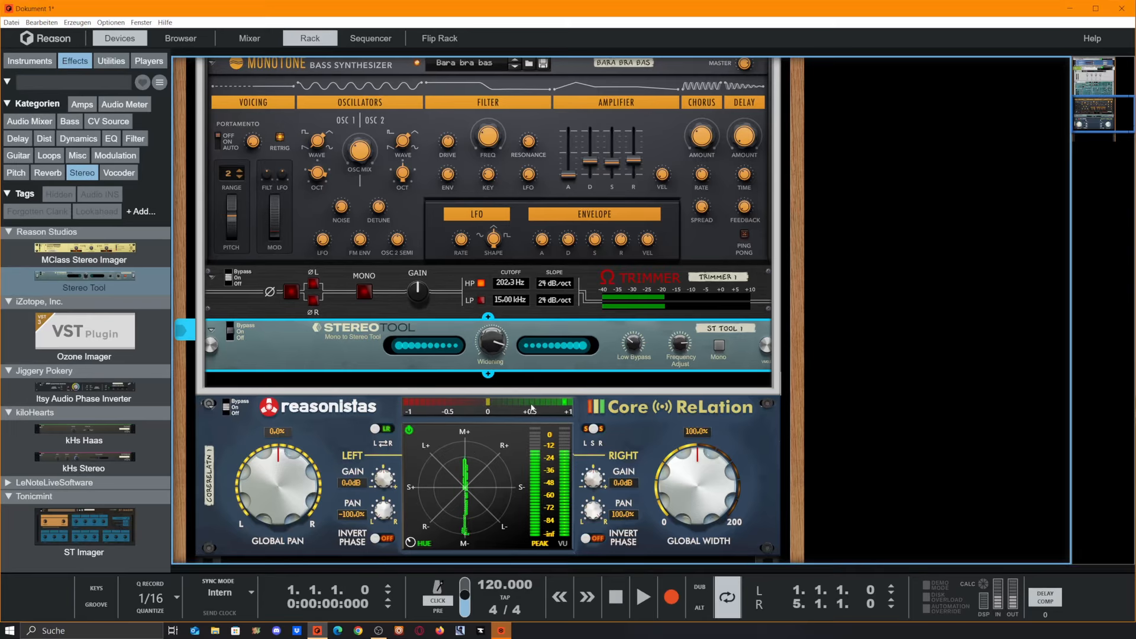
{"action": "scroll", "coordinate": [396, 371], "scroll_direction": "up", "scroll_amount": 5}
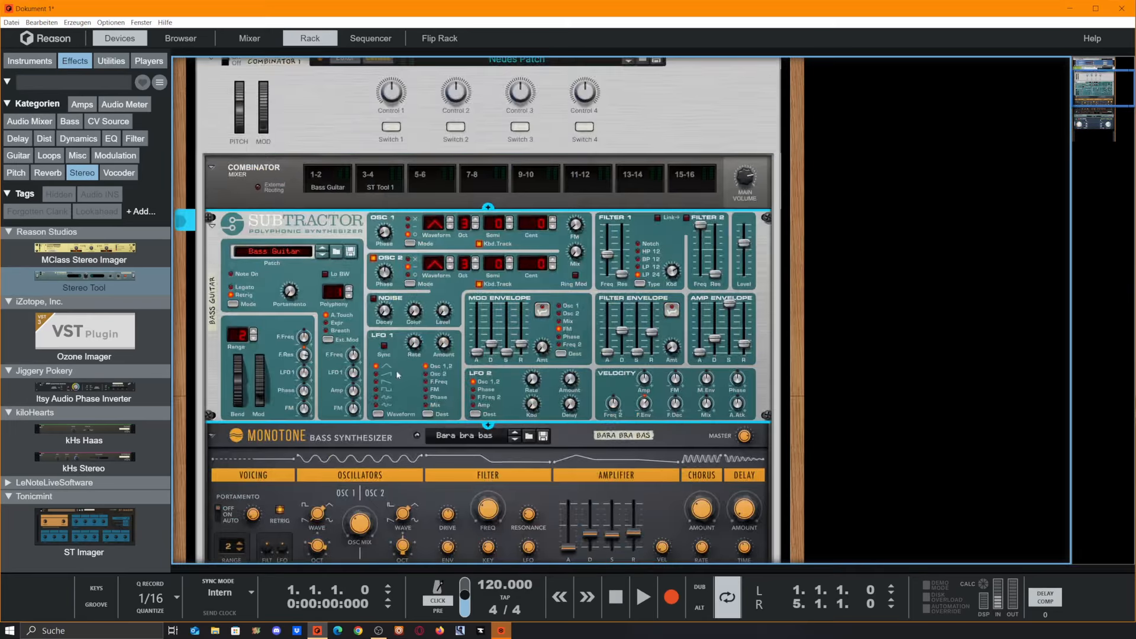
{"action": "scroll", "coordinate": [505, 291], "scroll_direction": "up", "scroll_amount": 3}
{"action": "scroll", "coordinate": [505, 299], "scroll_direction": "down", "scroll_amount": 6}
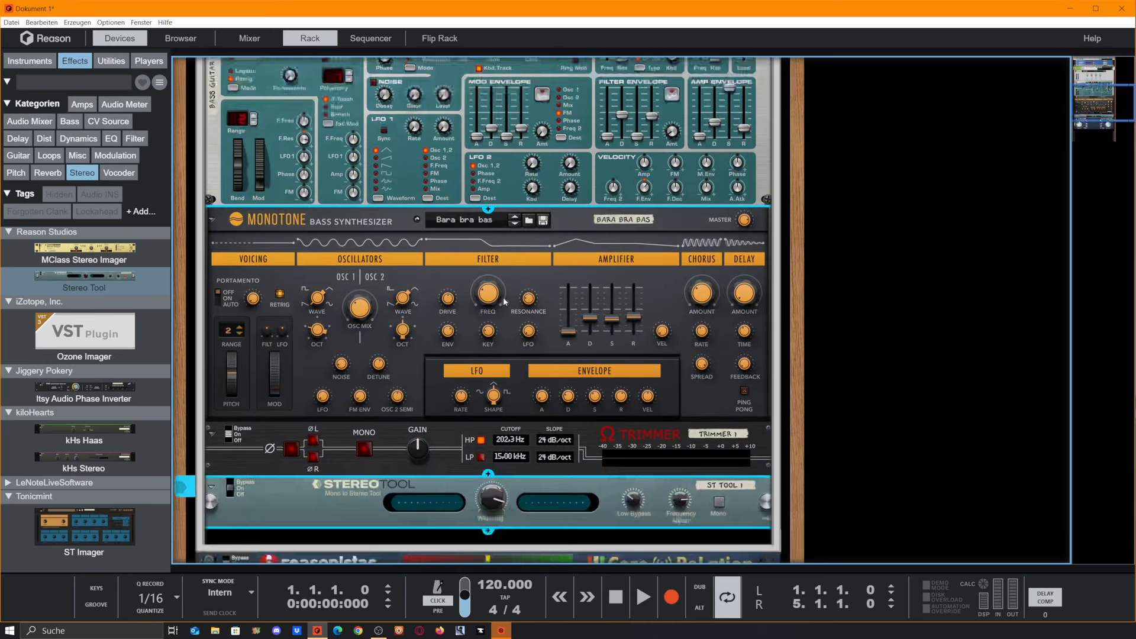
{"action": "scroll", "coordinate": [505, 302], "scroll_direction": "down", "scroll_amount": 1}
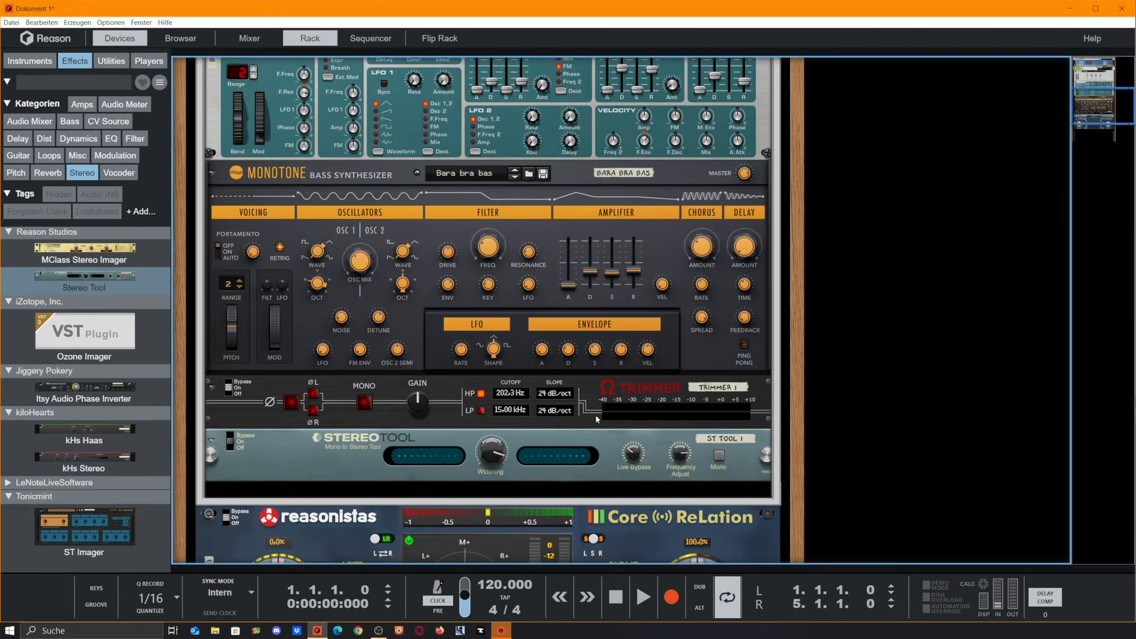
{"action": "scroll", "coordinate": [596, 419], "scroll_direction": "down", "scroll_amount": 3}
{"action": "left_click", "coordinate": [505, 332]}
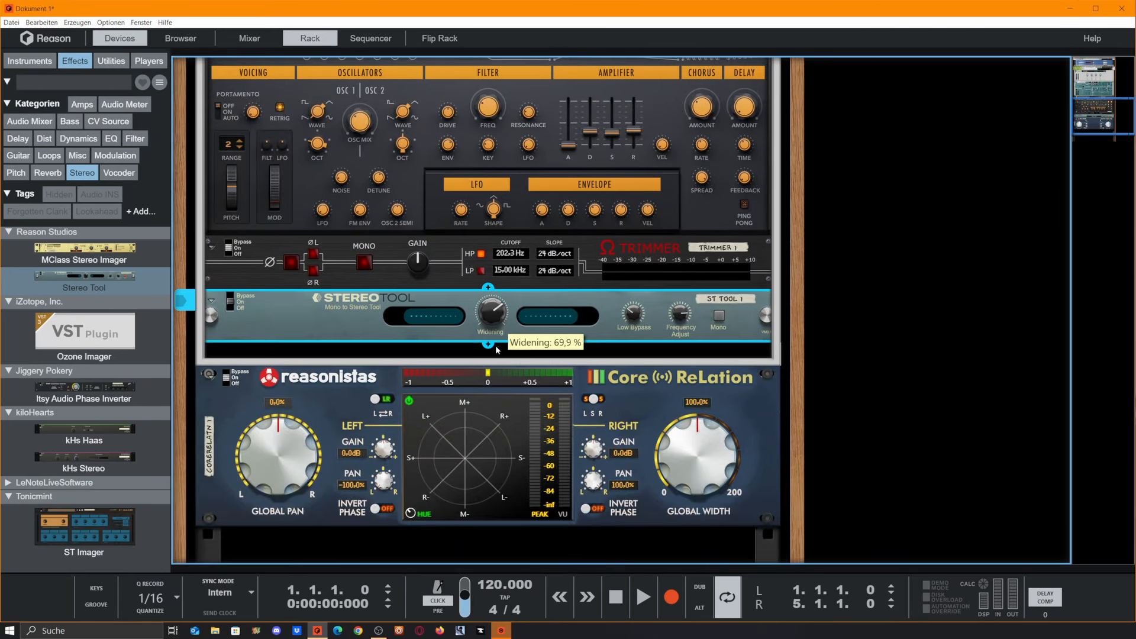
{"action": "scroll", "coordinate": [441, 442], "scroll_direction": "up", "scroll_amount": 4}
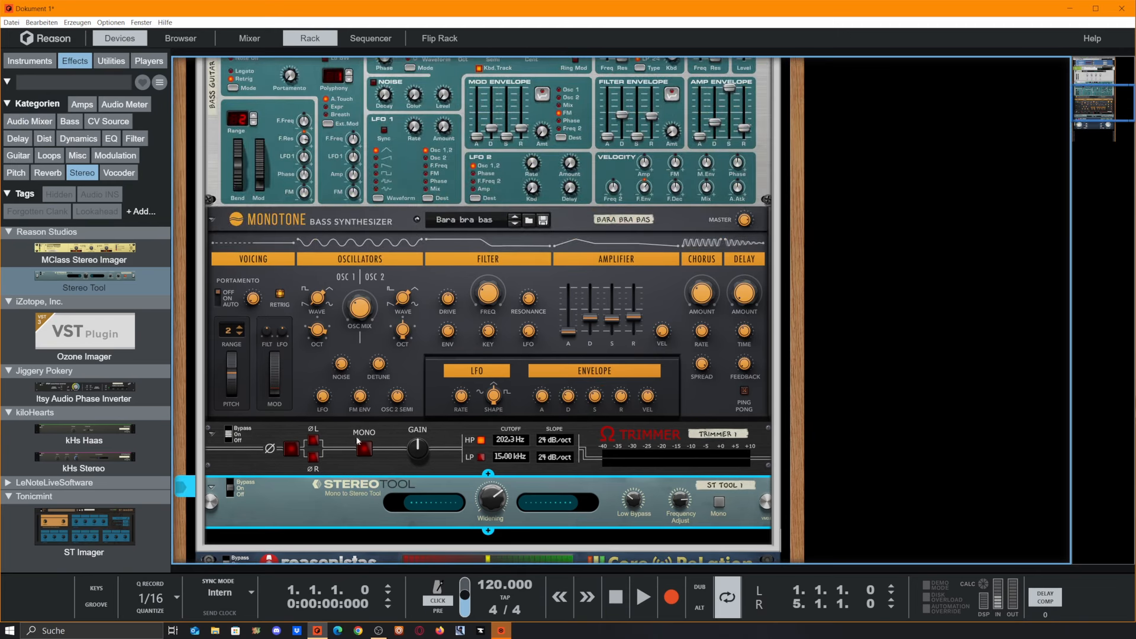
{"action": "left_click", "coordinate": [350, 430]}
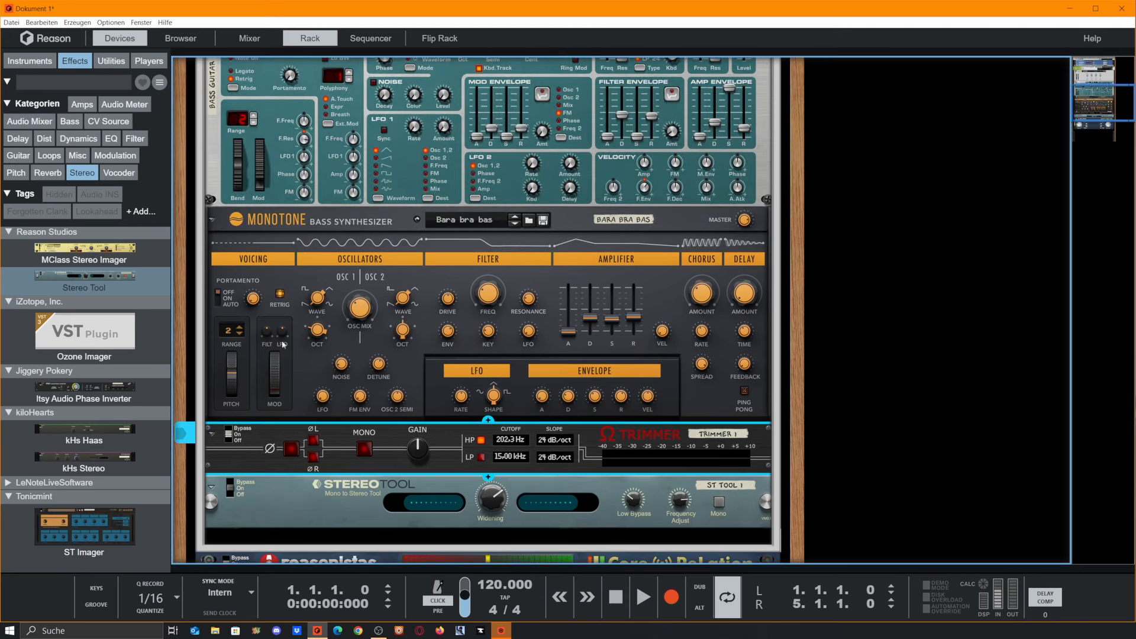
{"action": "left_click", "coordinate": [463, 266]}
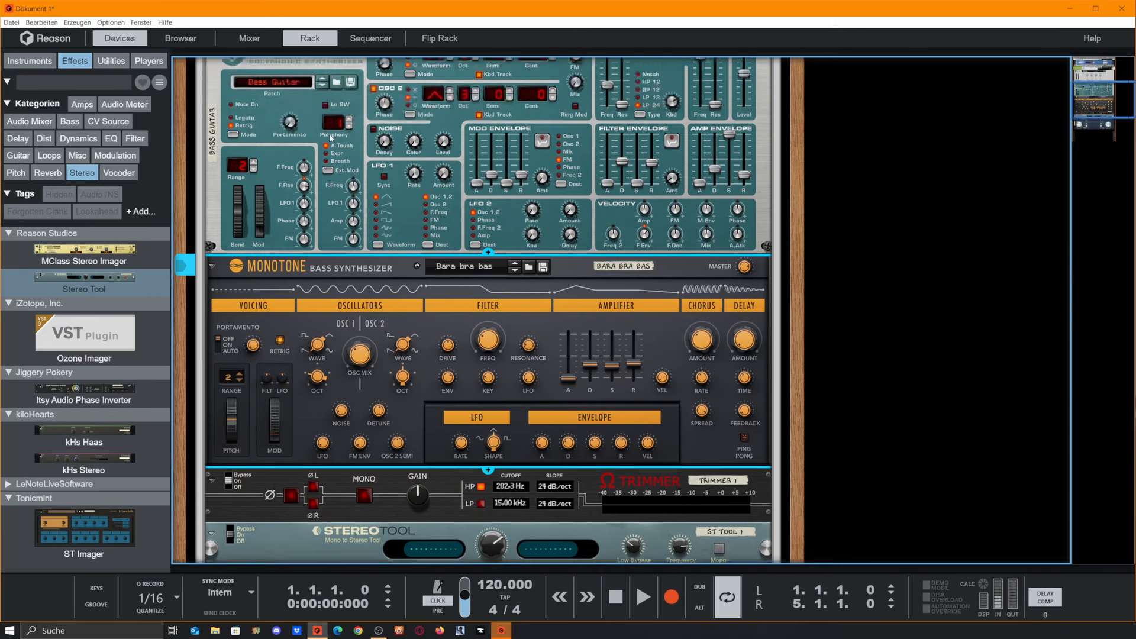
{"action": "left_click", "coordinate": [29, 61]}
{"action": "scroll", "coordinate": [85, 385], "scroll_direction": "down", "scroll_amount": 15}
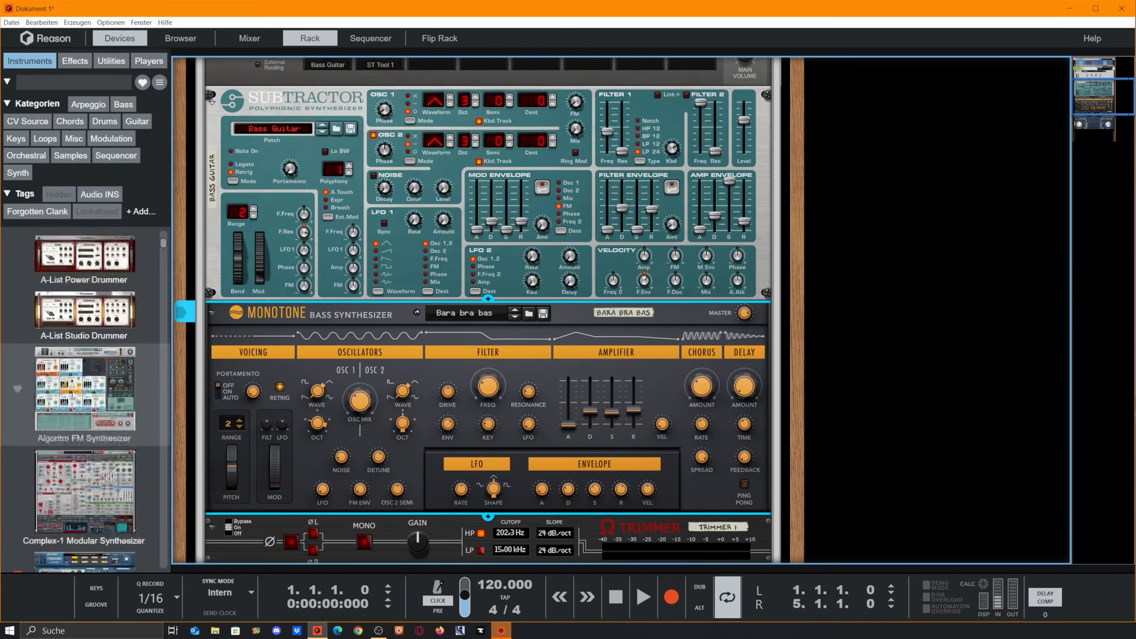
{"action": "scroll", "coordinate": [545, 378], "scroll_direction": "down", "scroll_amount": 3}
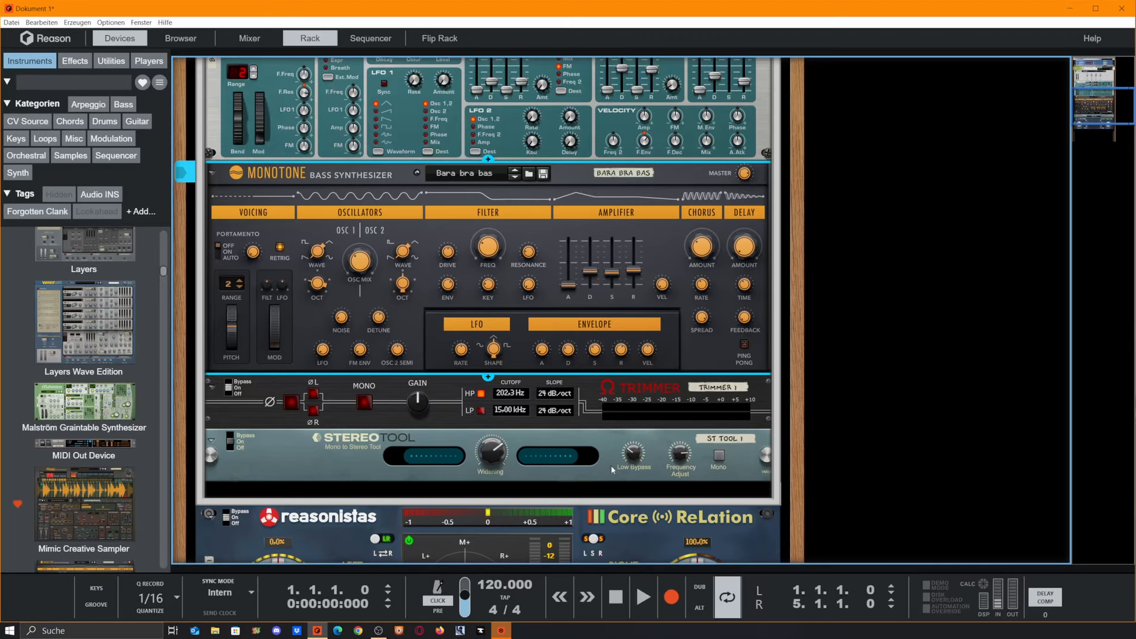
{"action": "left_click", "coordinate": [307, 448]}
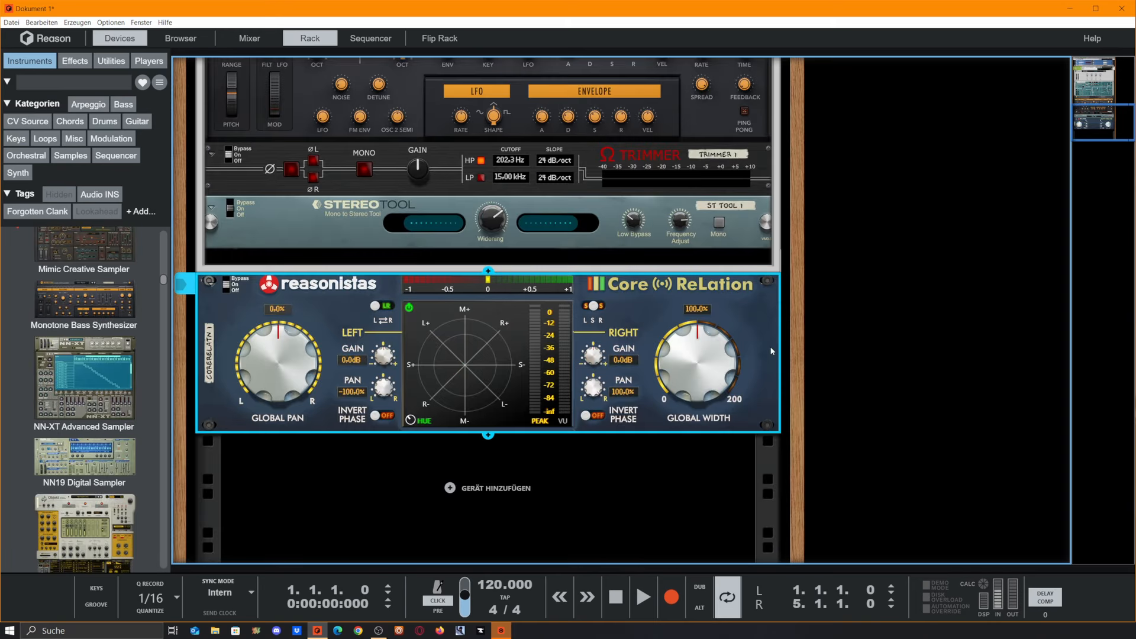
{"action": "left_click", "coordinate": [871, 404]}
{"action": "right_click", "coordinate": [602, 521]}
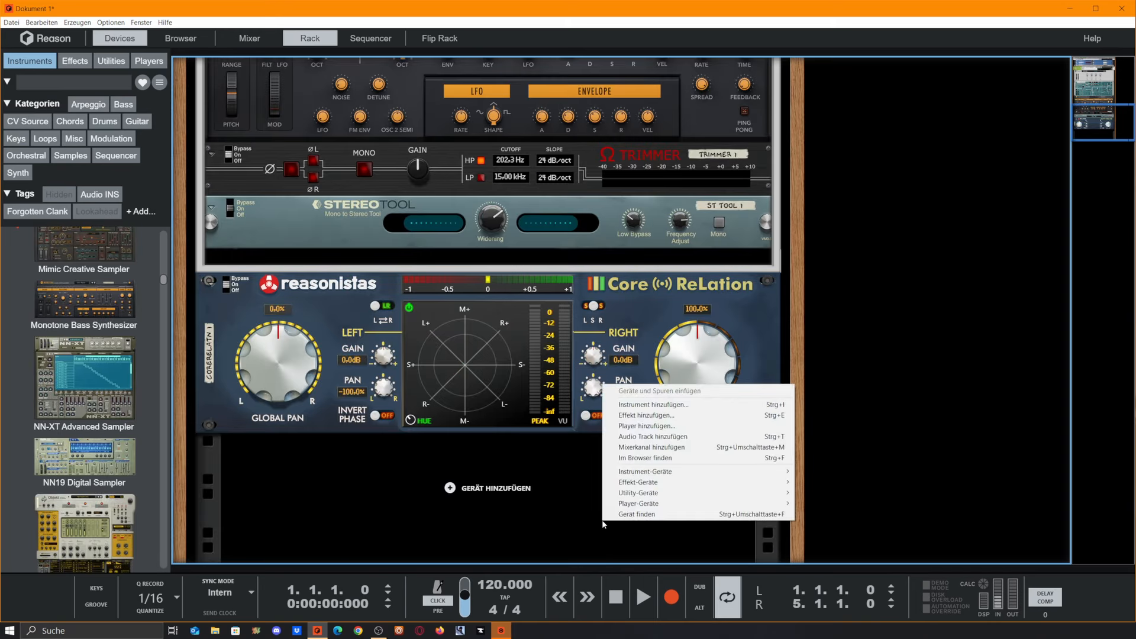
{"action": "right_click", "coordinate": [507, 514]}
{"action": "left_click", "coordinate": [391, 449]}
Step: Delete every device inside the Combinator and the CoreRelation analyser below it
{"action": "scroll", "coordinate": [391, 453], "scroll_direction": "up", "scroll_amount": 15}
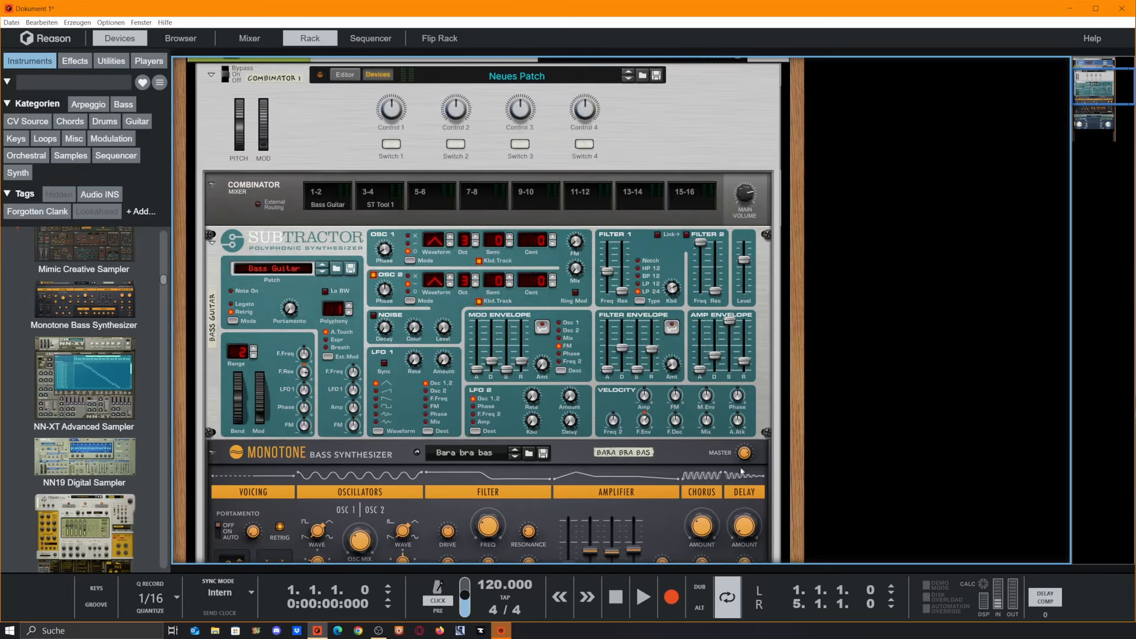
{"action": "left_click", "coordinate": [662, 258]}
{"action": "key", "text": "Delete"}
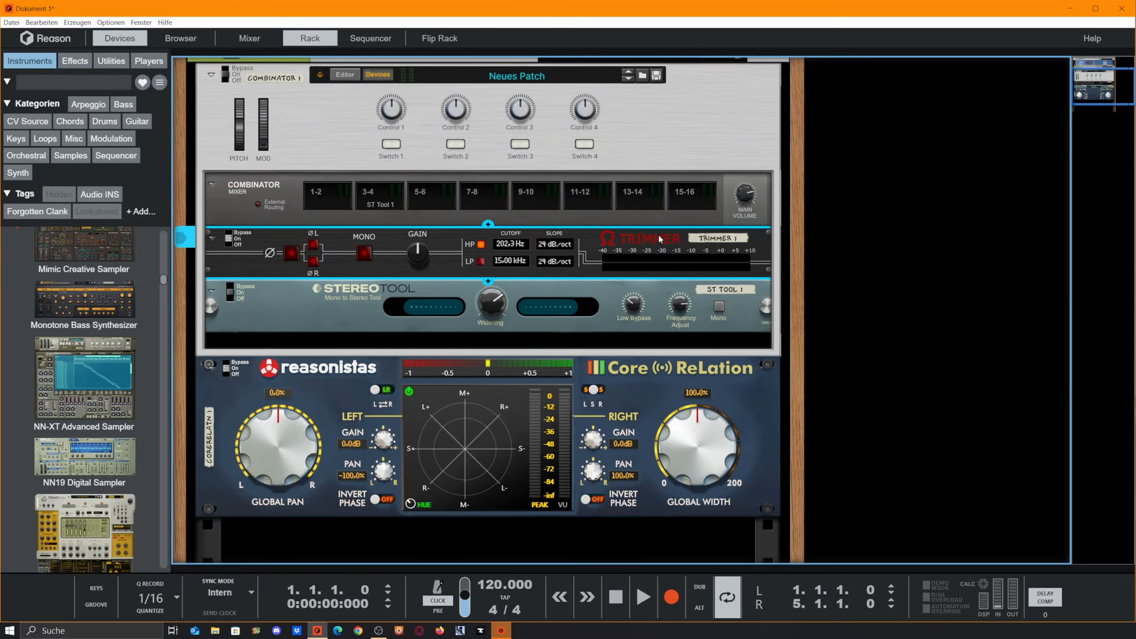
{"action": "key", "text": "Delete"}
{"action": "key", "text": "Return"}
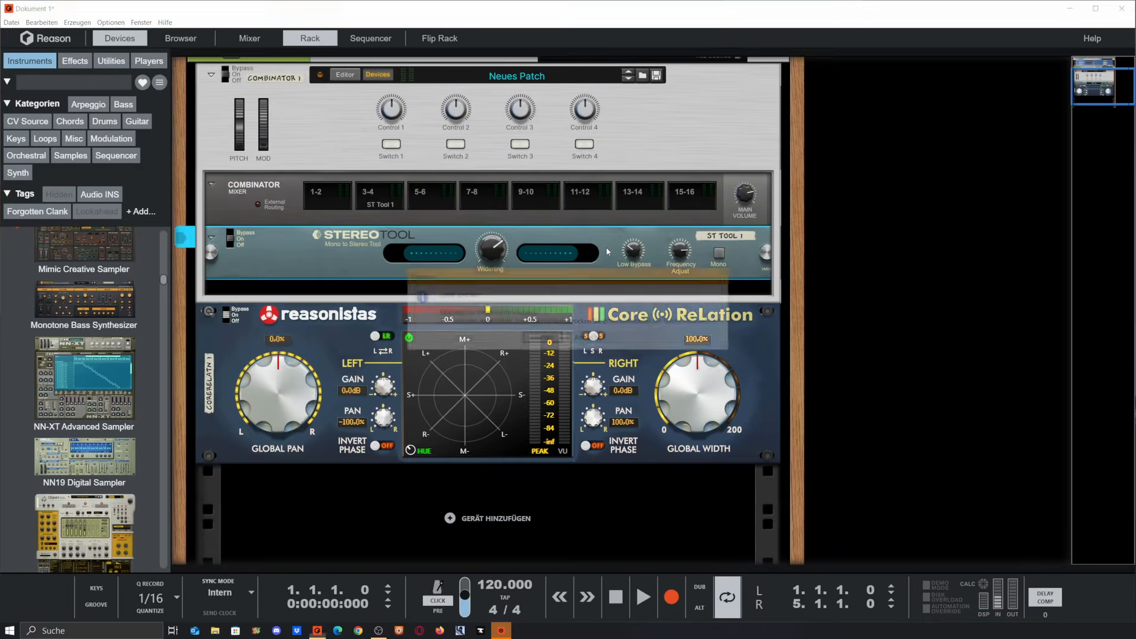
{"action": "left_click", "coordinate": [656, 373]}
{"action": "key", "text": "Delete"}
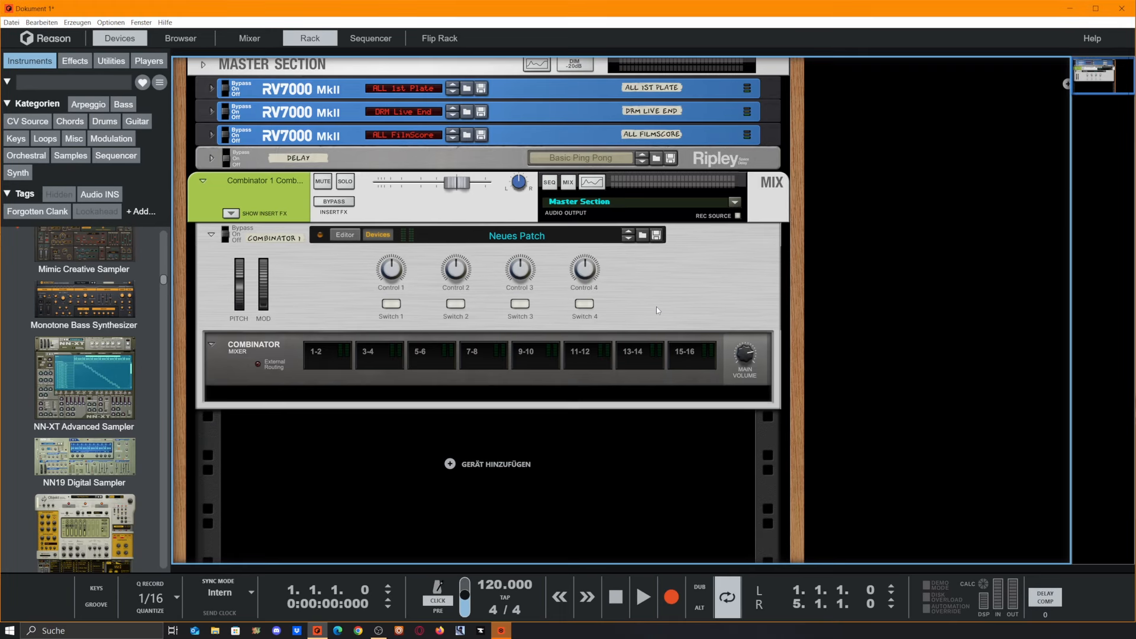